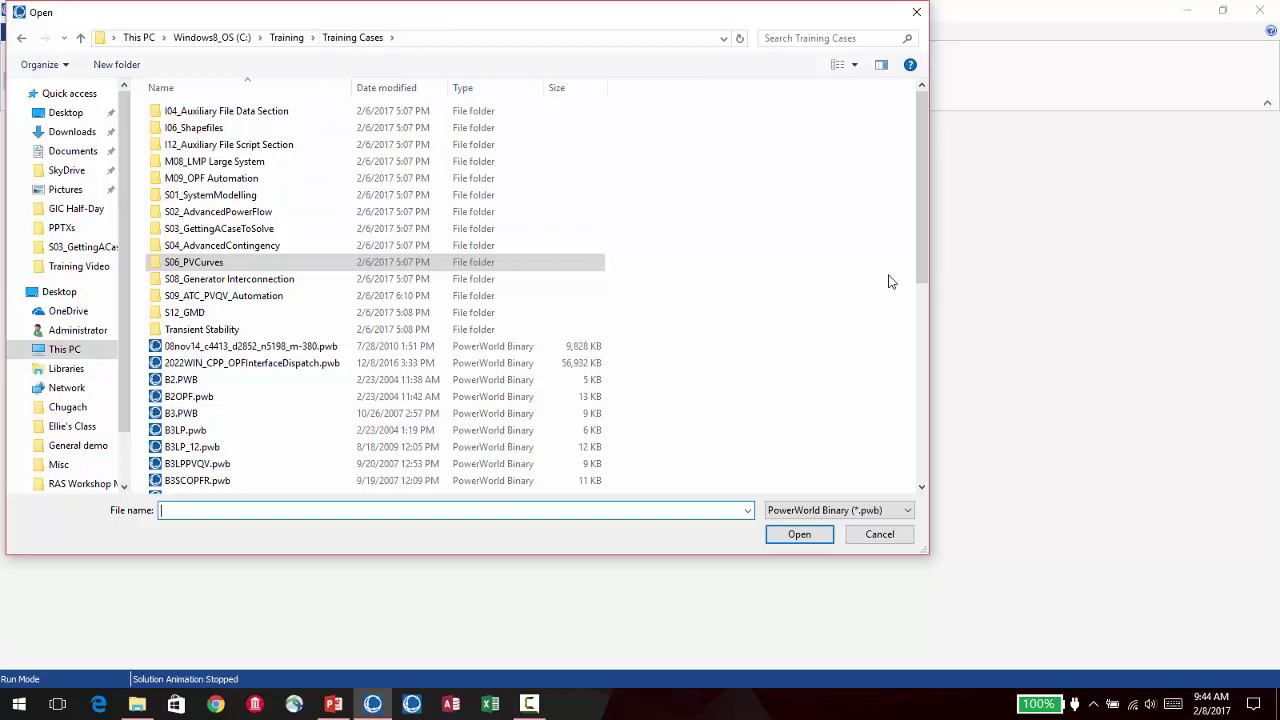
Step: Open the B7FLAT.pwb case from the Training Cases folder
left_click_drag(921, 244, 927, 382)
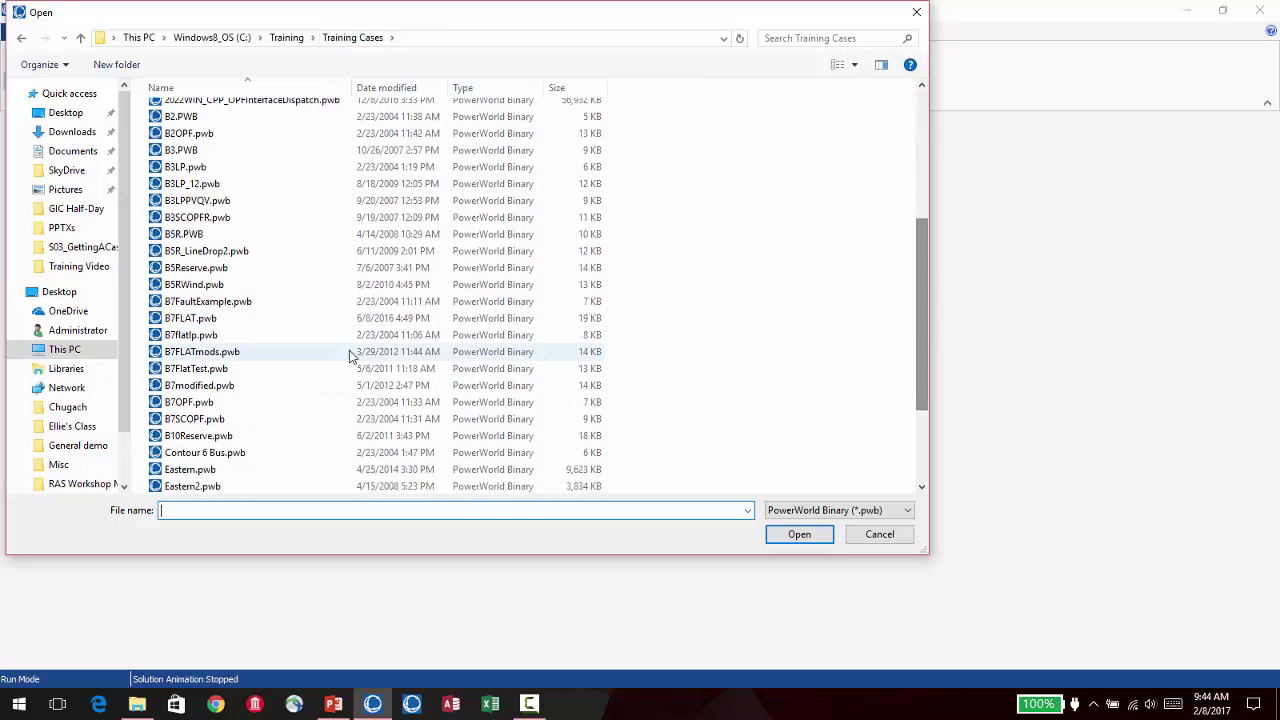
left_click(225, 318)
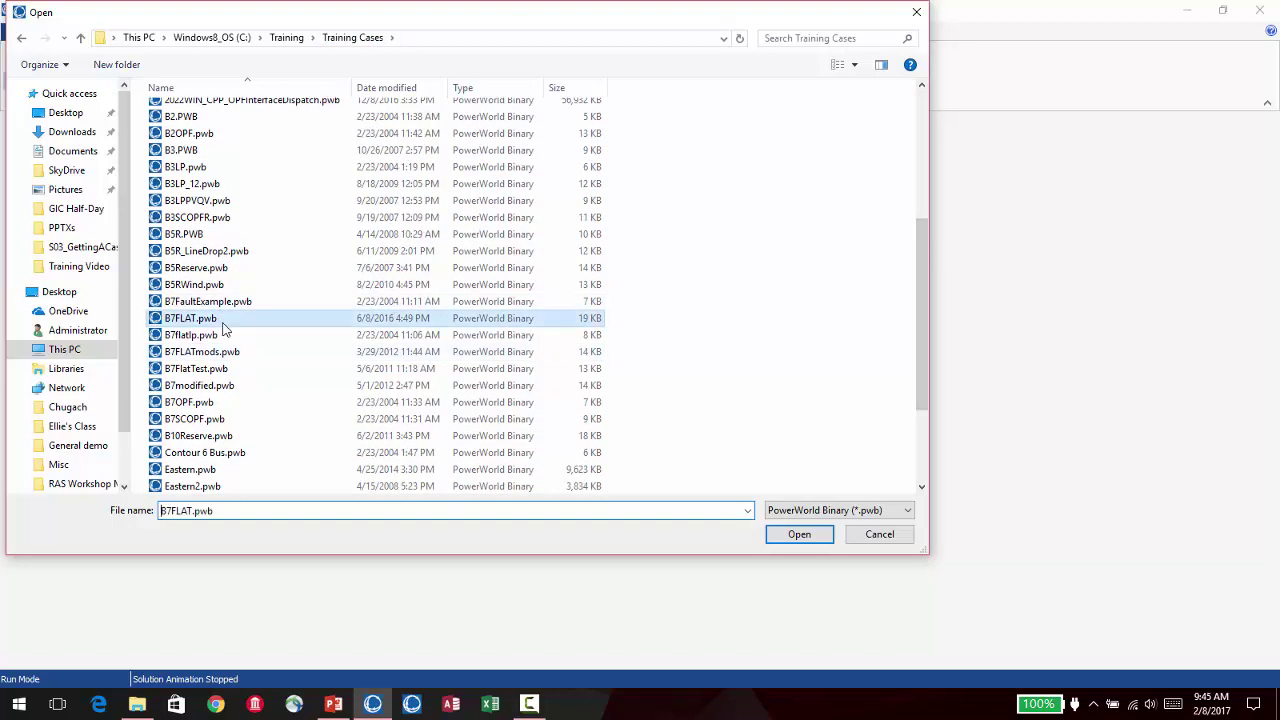
left_click(800, 538)
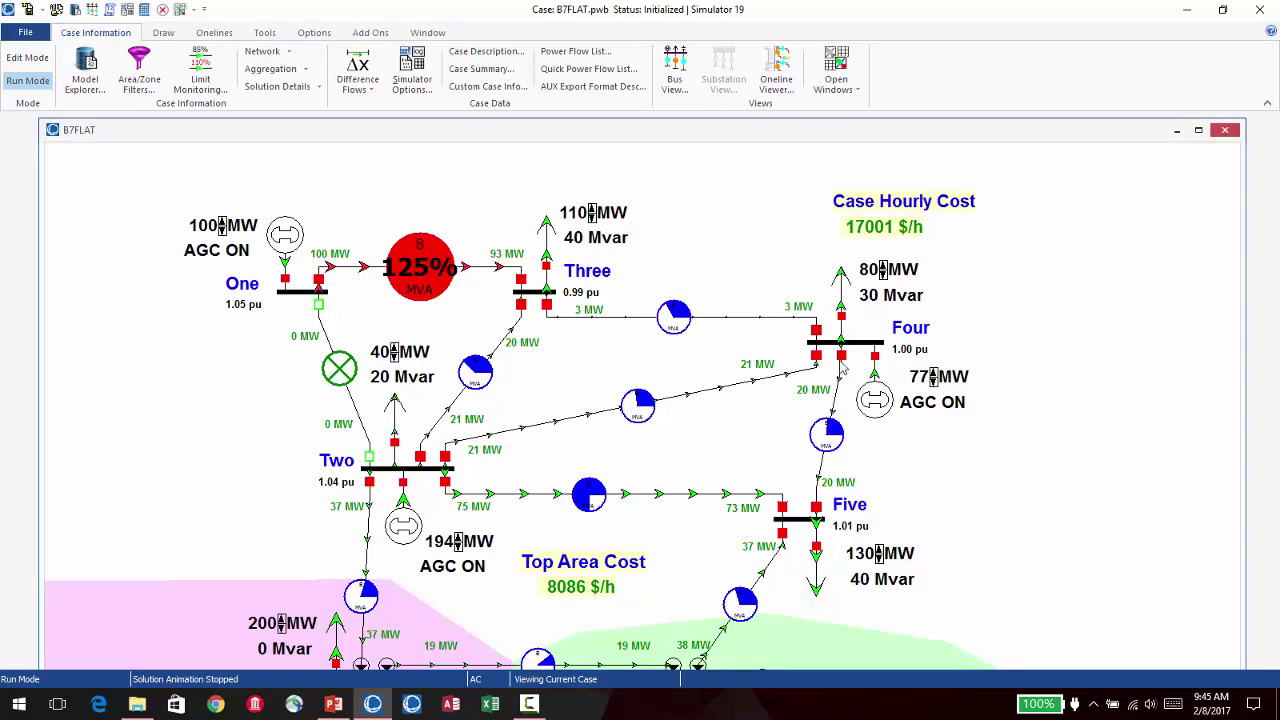
Step: Close the open line between buses One and Two on the oneline and solve the power flow
scroll(966, 450, "down", 3)
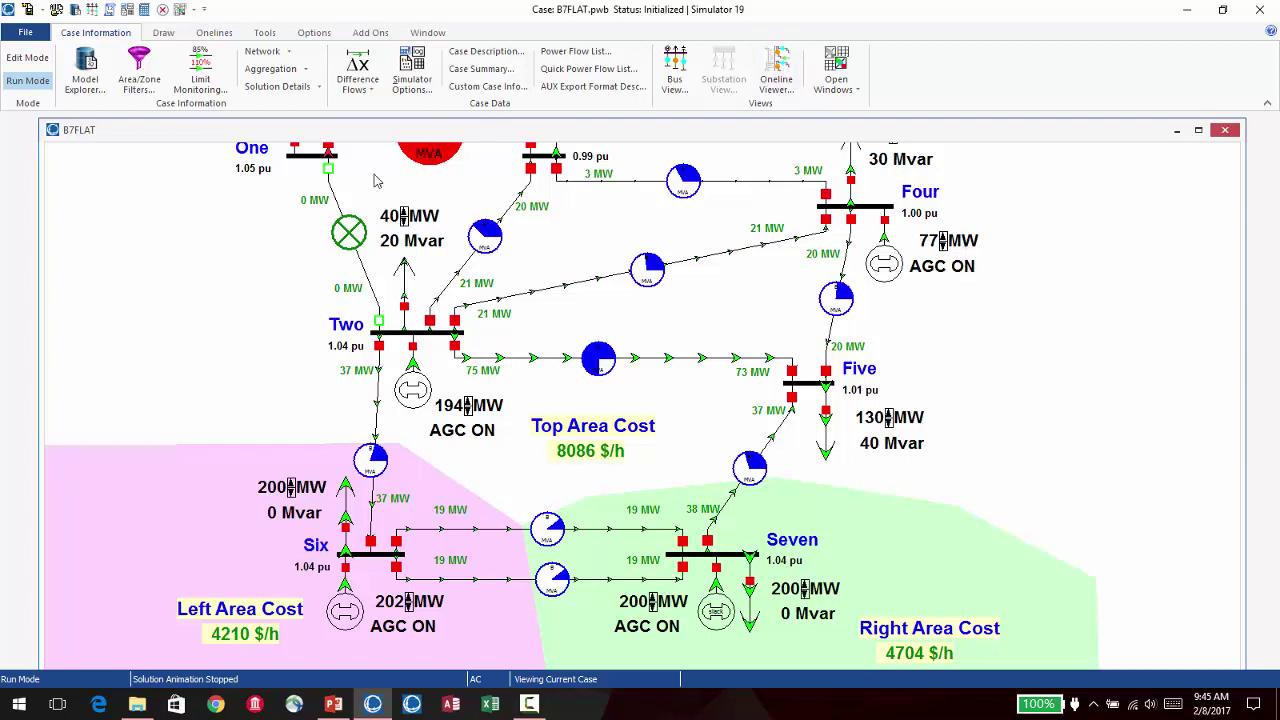
left_click(328, 169)
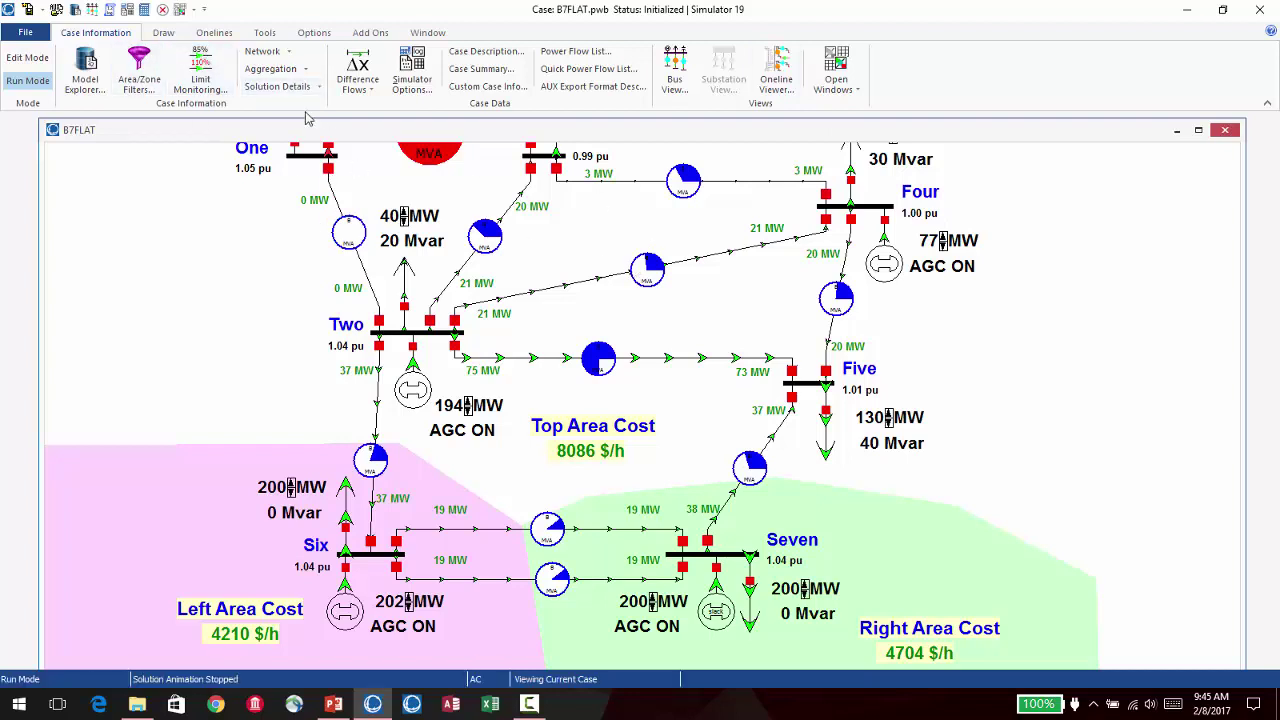
left_click(145, 10)
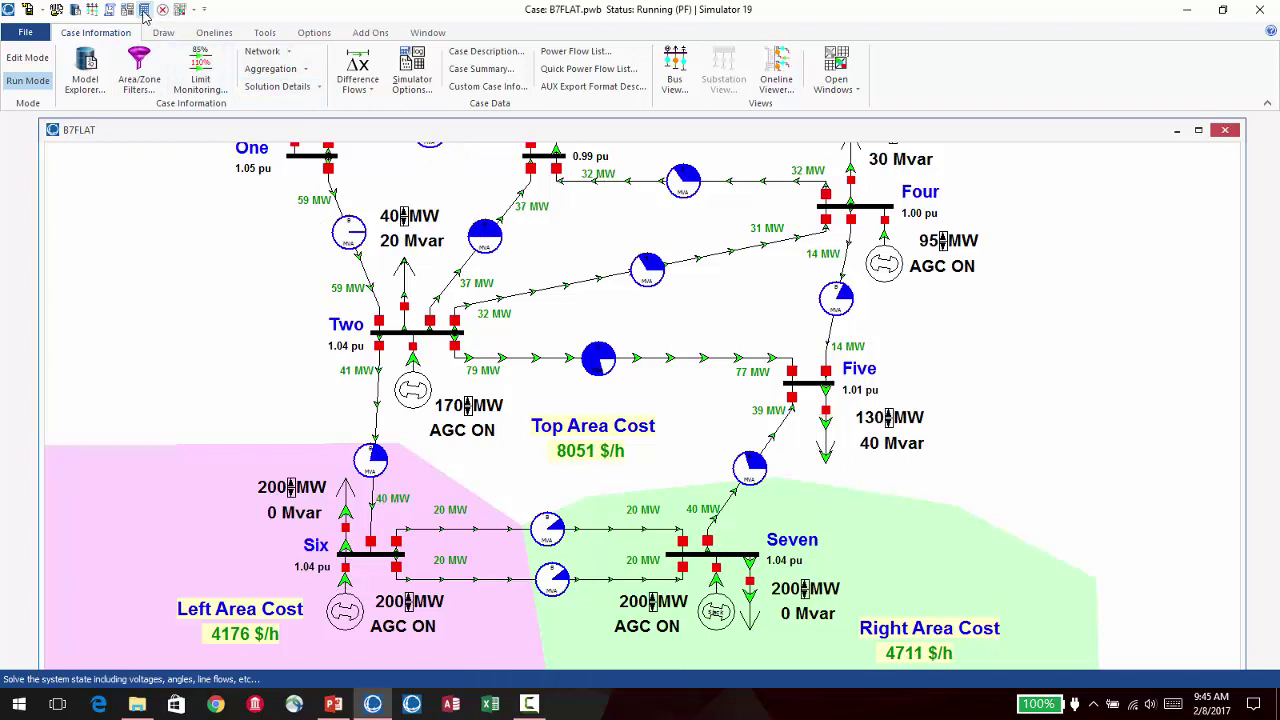
Step: Open the line between buses Five and Seven on the oneline and solve the power flow again
left_click(791, 398)
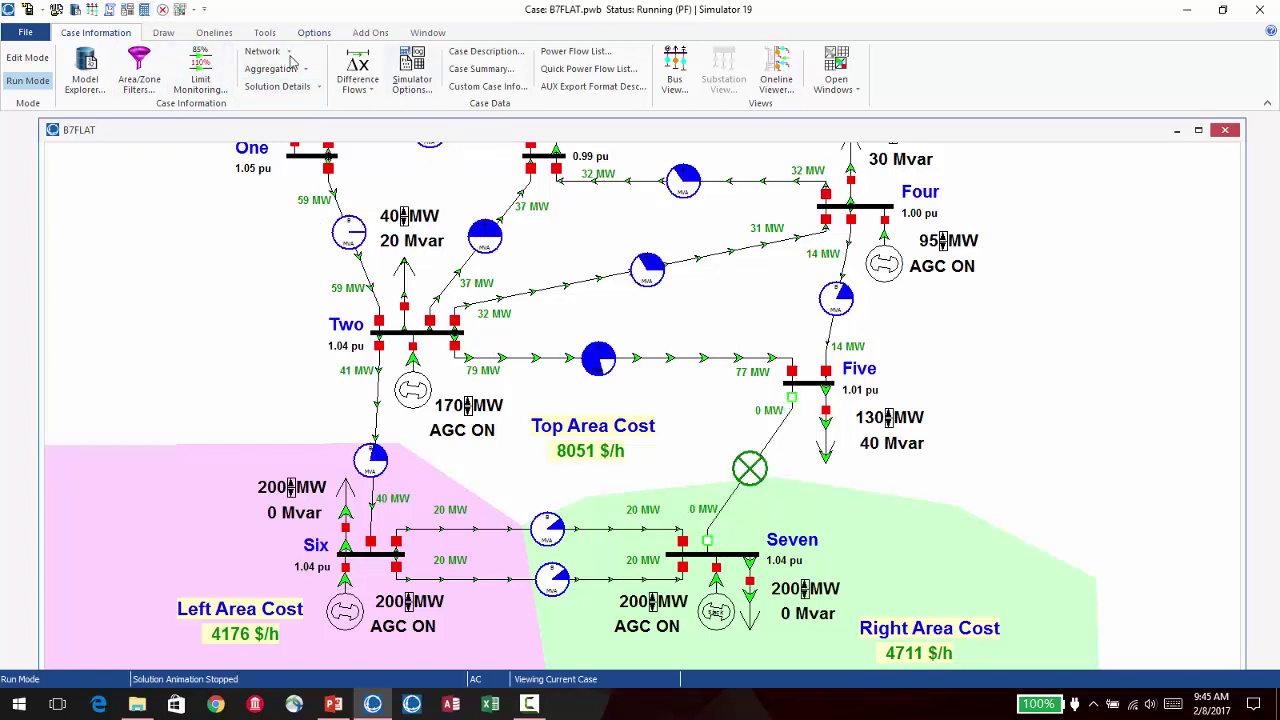
left_click(145, 10)
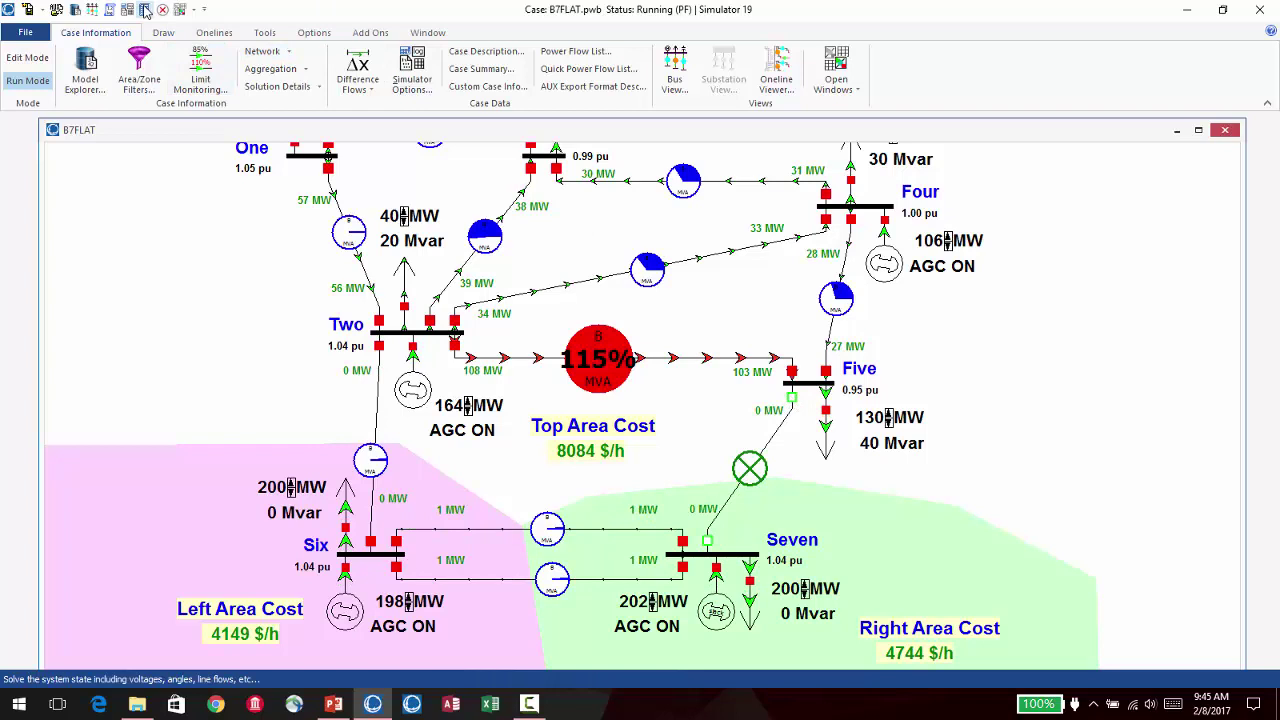
scroll(1013, 373, "up", 1)
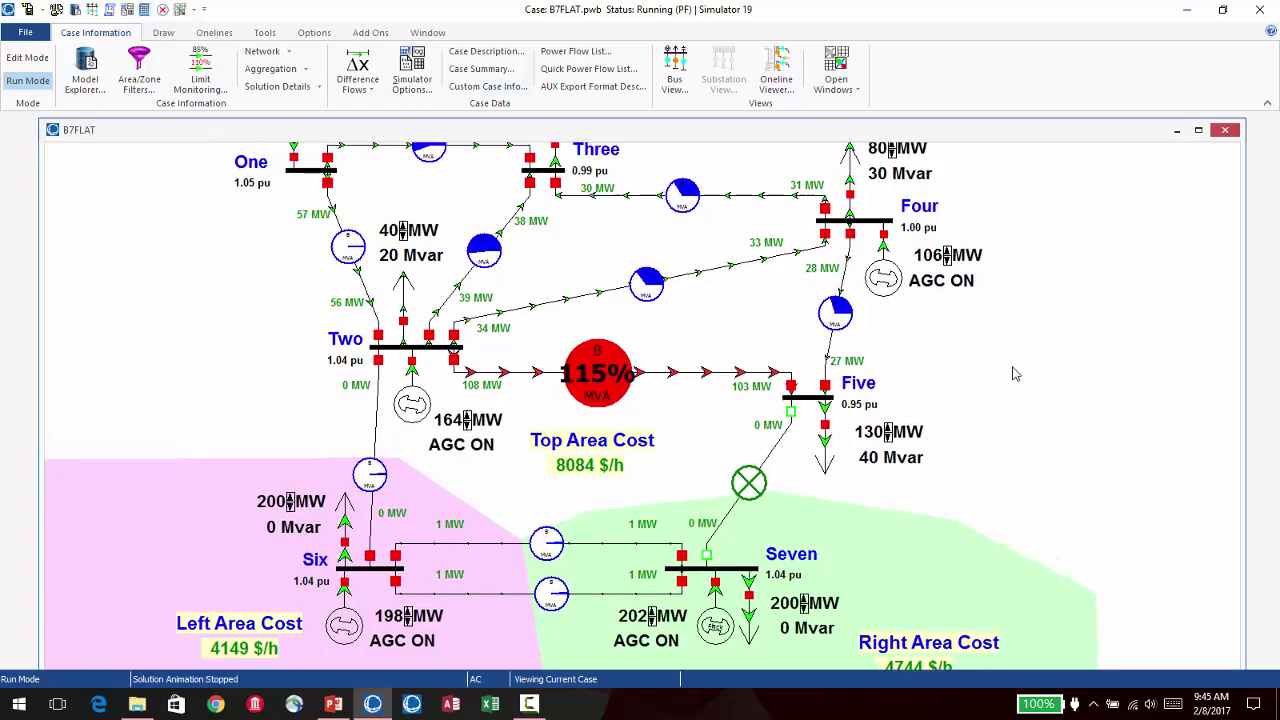
scroll(1015, 373, "down", 2)
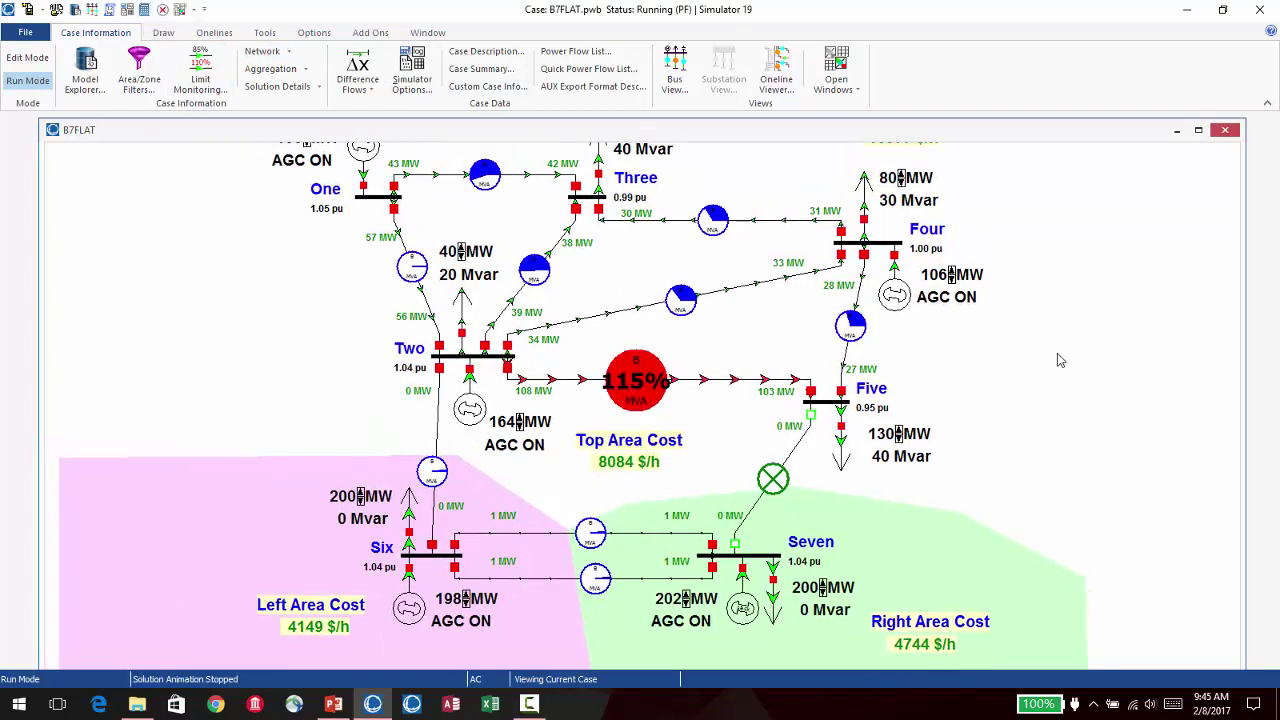
scroll(1057, 362, "down", 3)
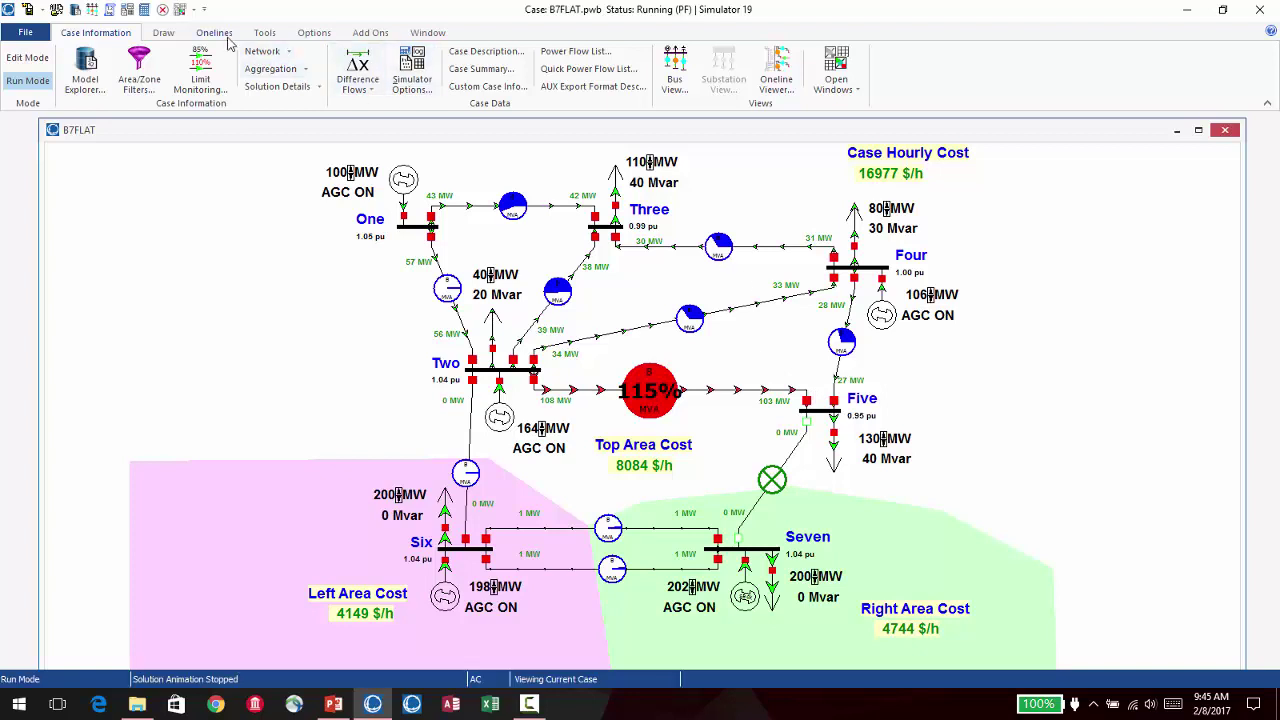
Step: Open Contingency Analysis and insert a new contingency record in the contingency list
left_click(264, 34)
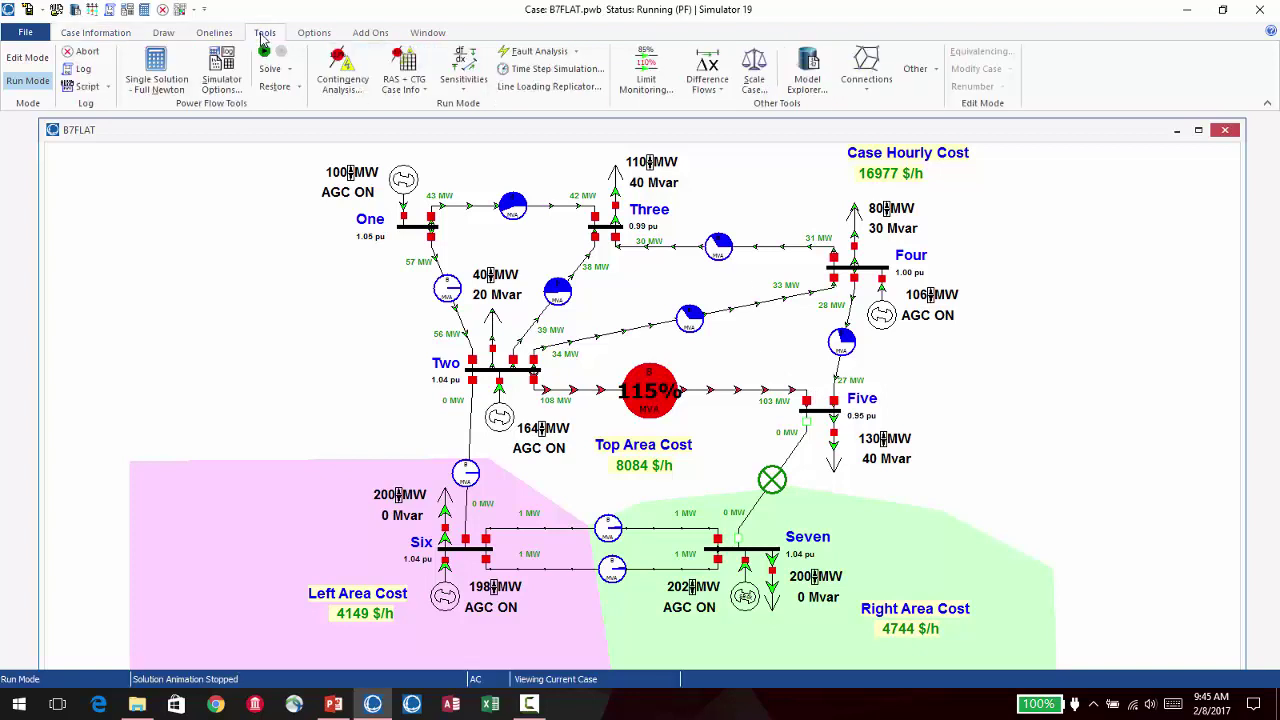
left_click(340, 80)
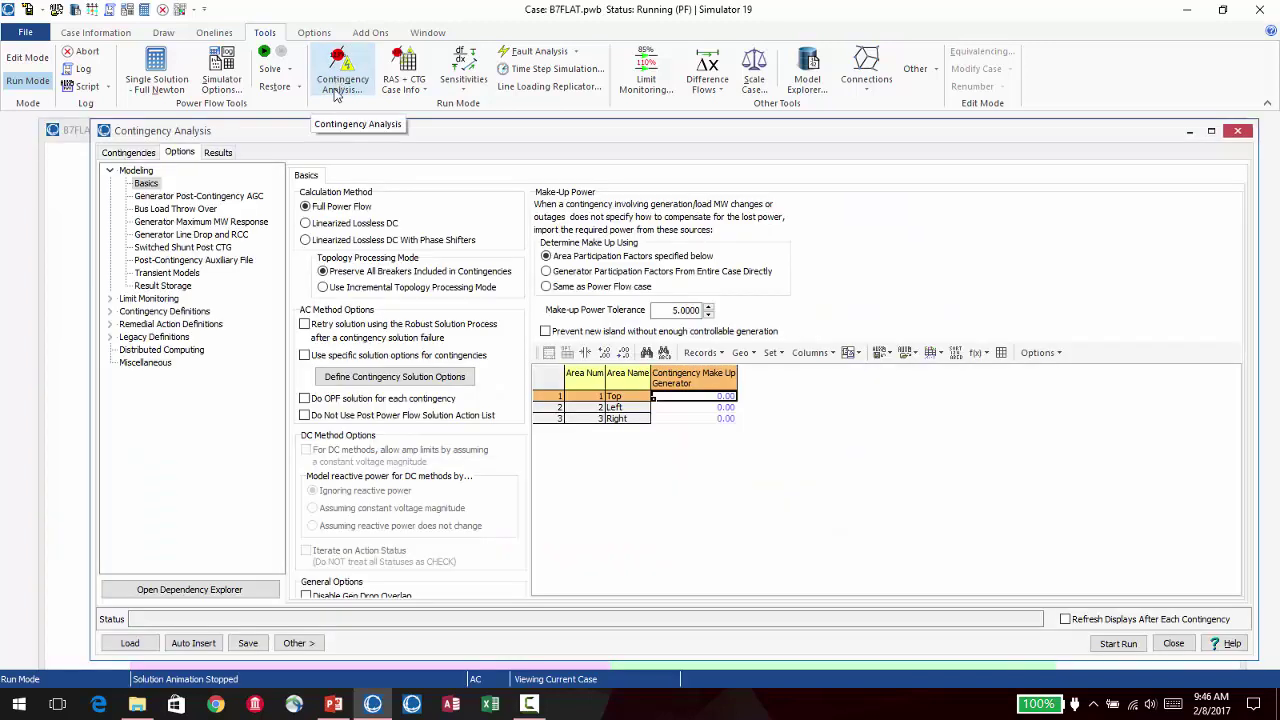
left_click(143, 155)
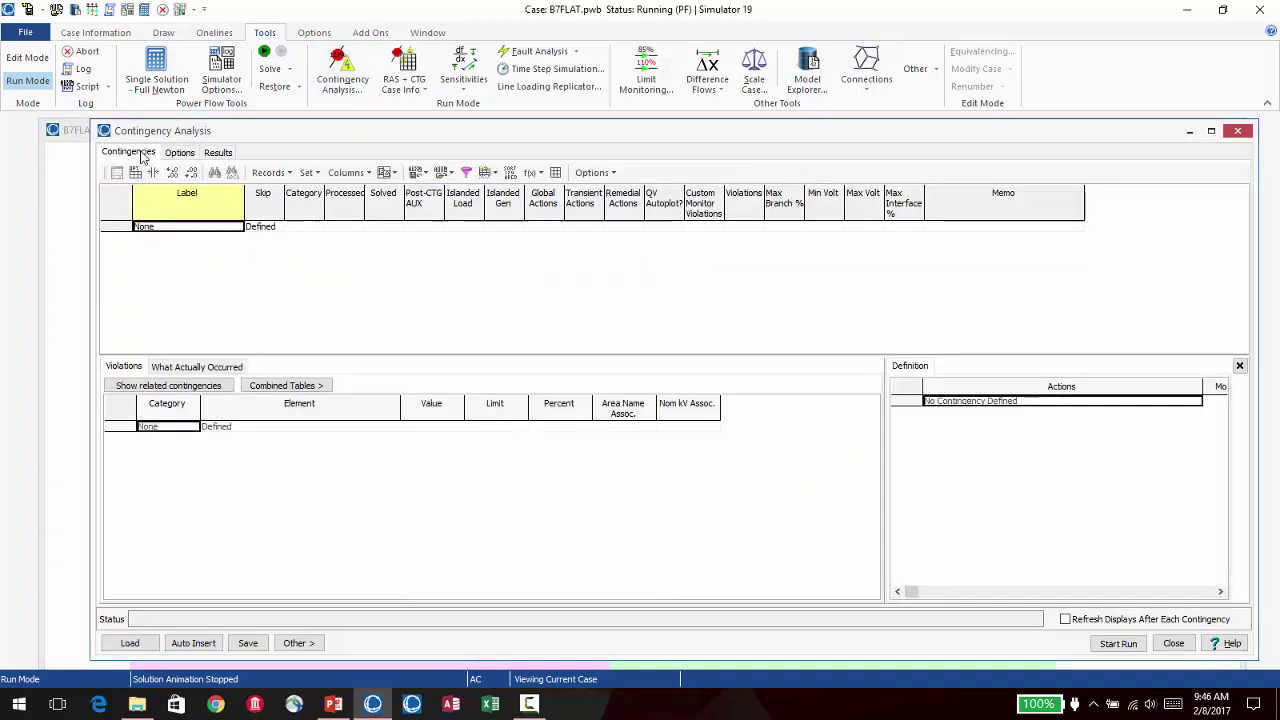
right_click(210, 233)
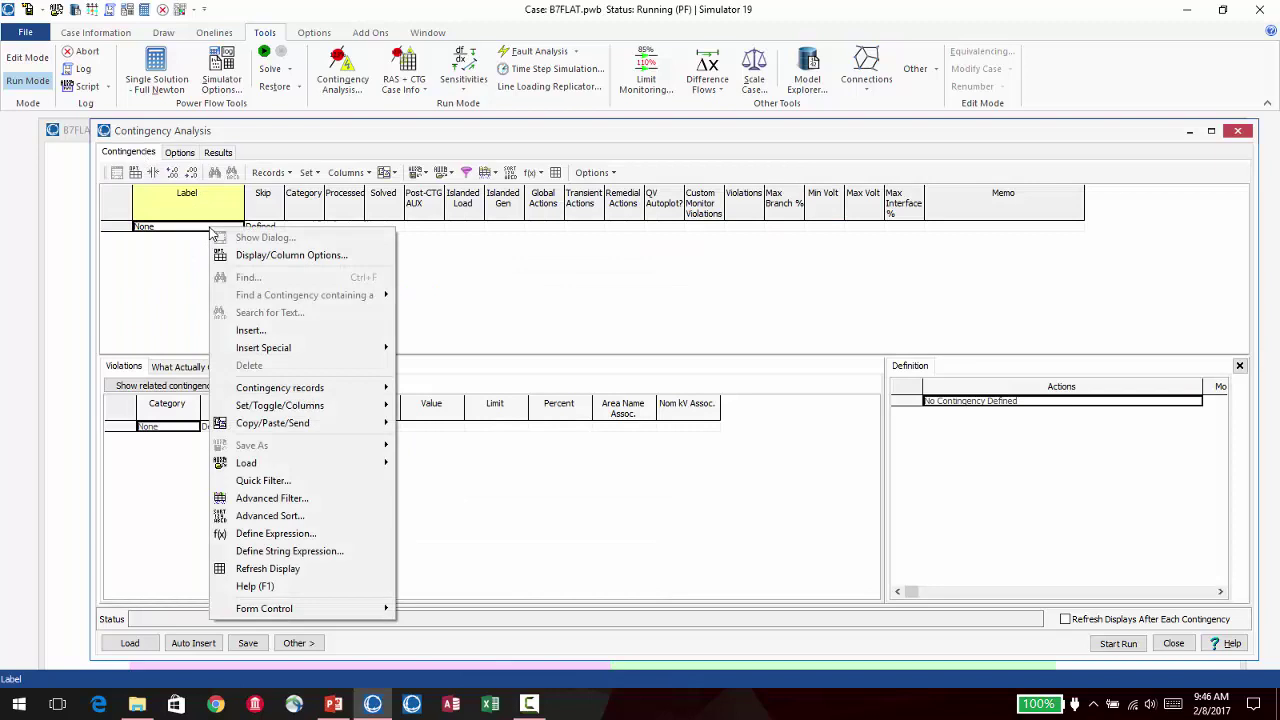
left_click(258, 330)
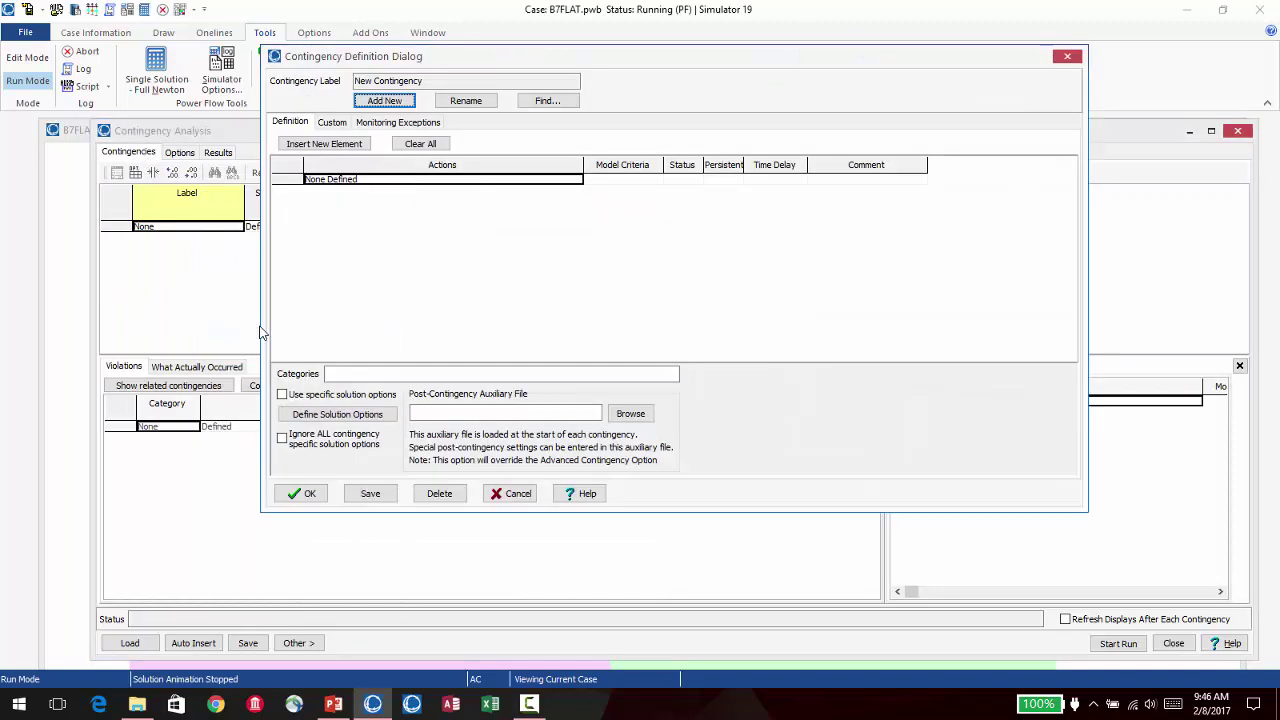
Step: Add a branch element to the contingency that opens the circuit 1 line from bus Two to bus Five
left_click(349, 145)
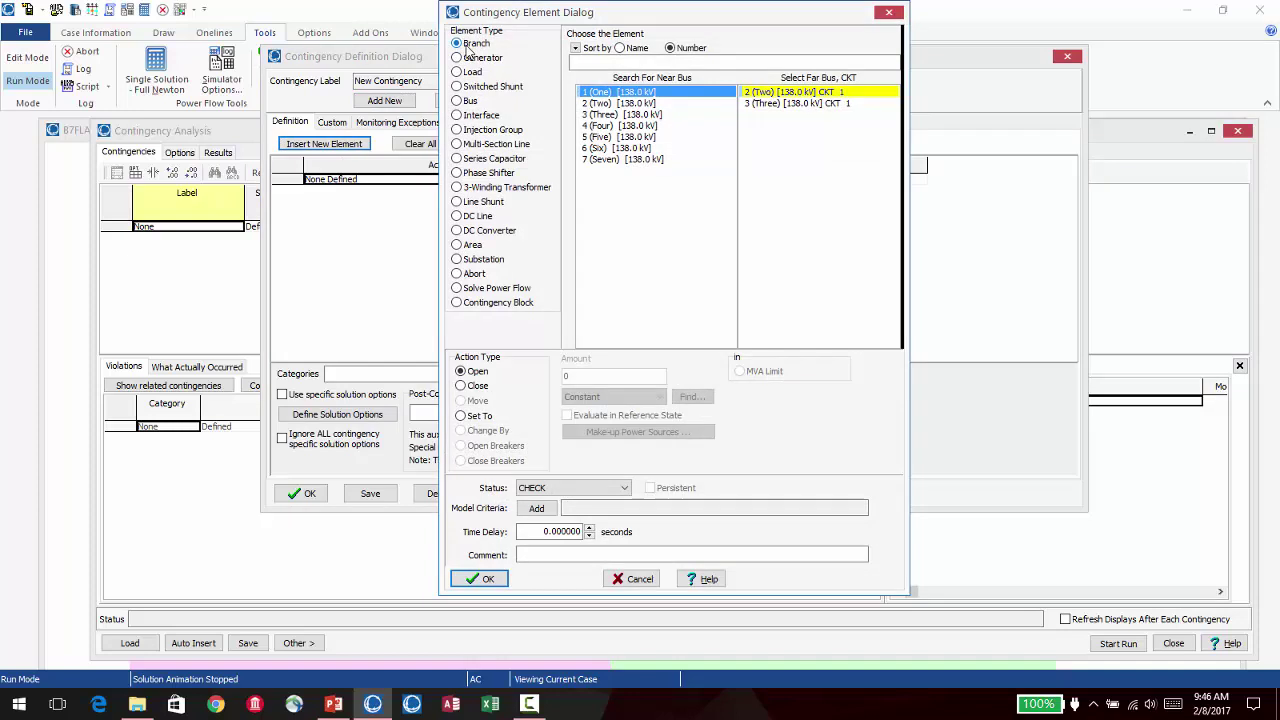
left_click(612, 103)
left_click(765, 126)
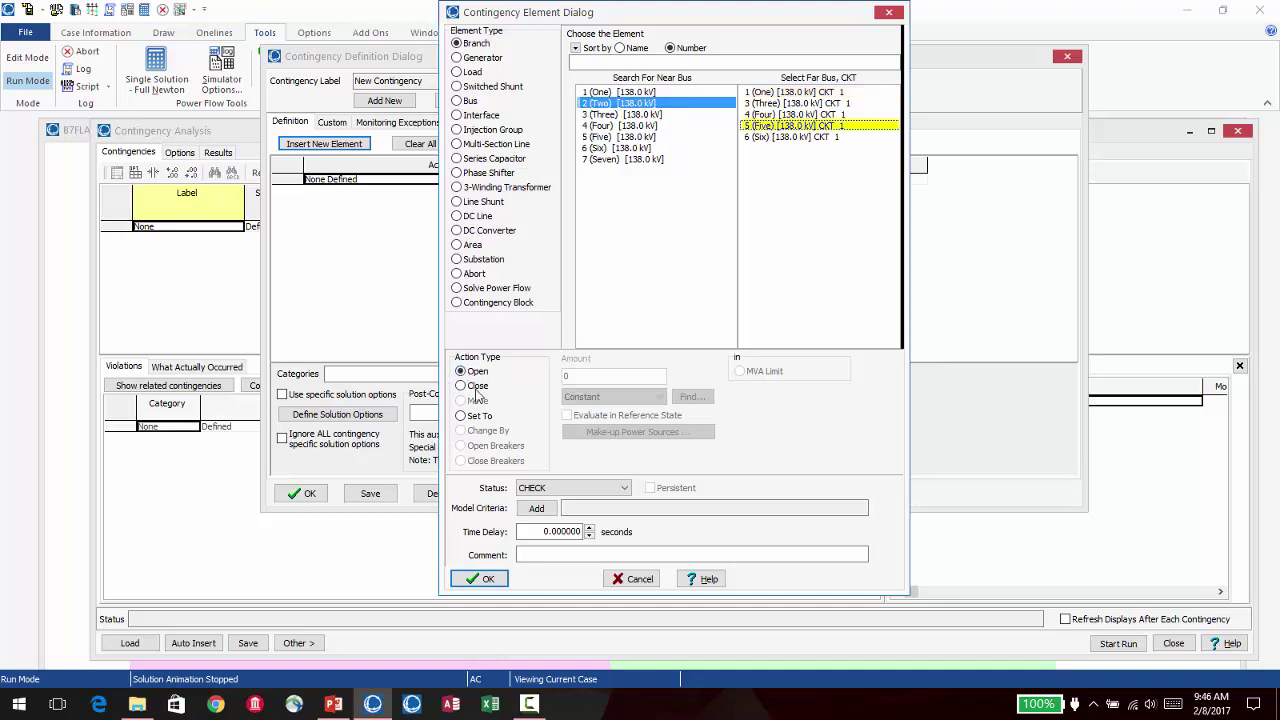
left_click(488, 582)
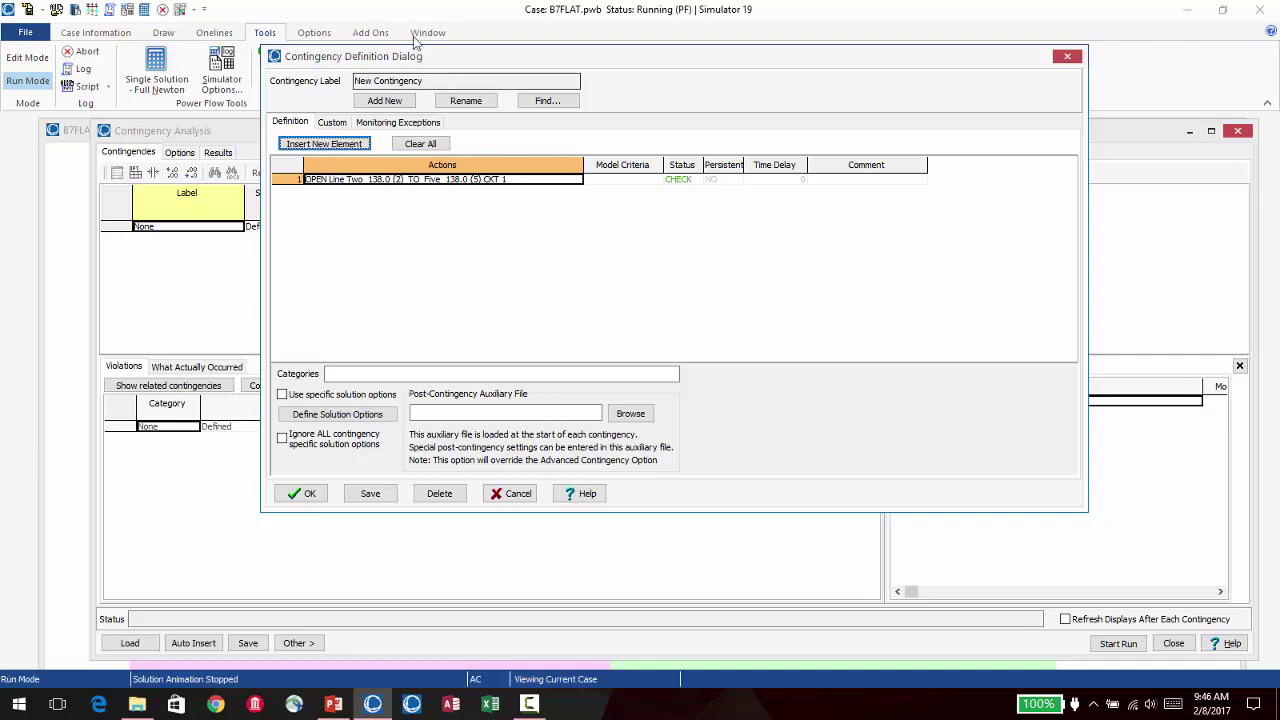
Step: Save the new contingency under the name Ctg 2-5
left_click(306, 493)
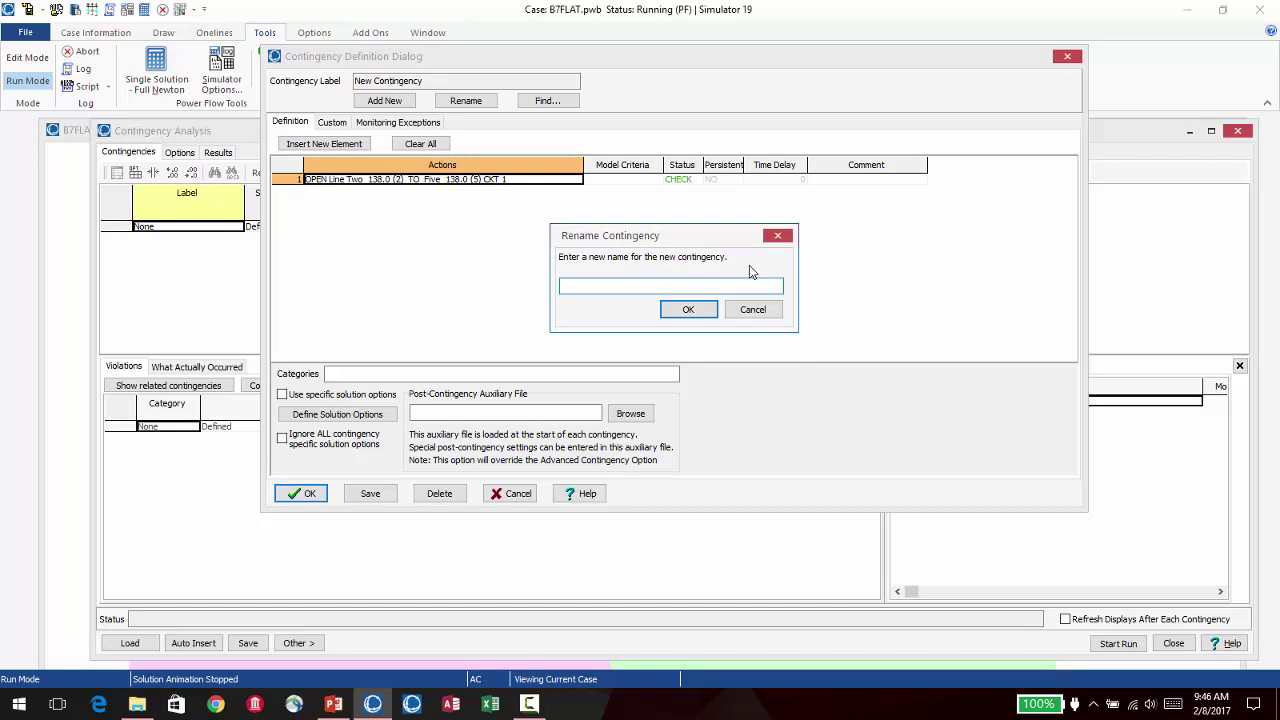
type("Ctg 2-5")
left_click(686, 311)
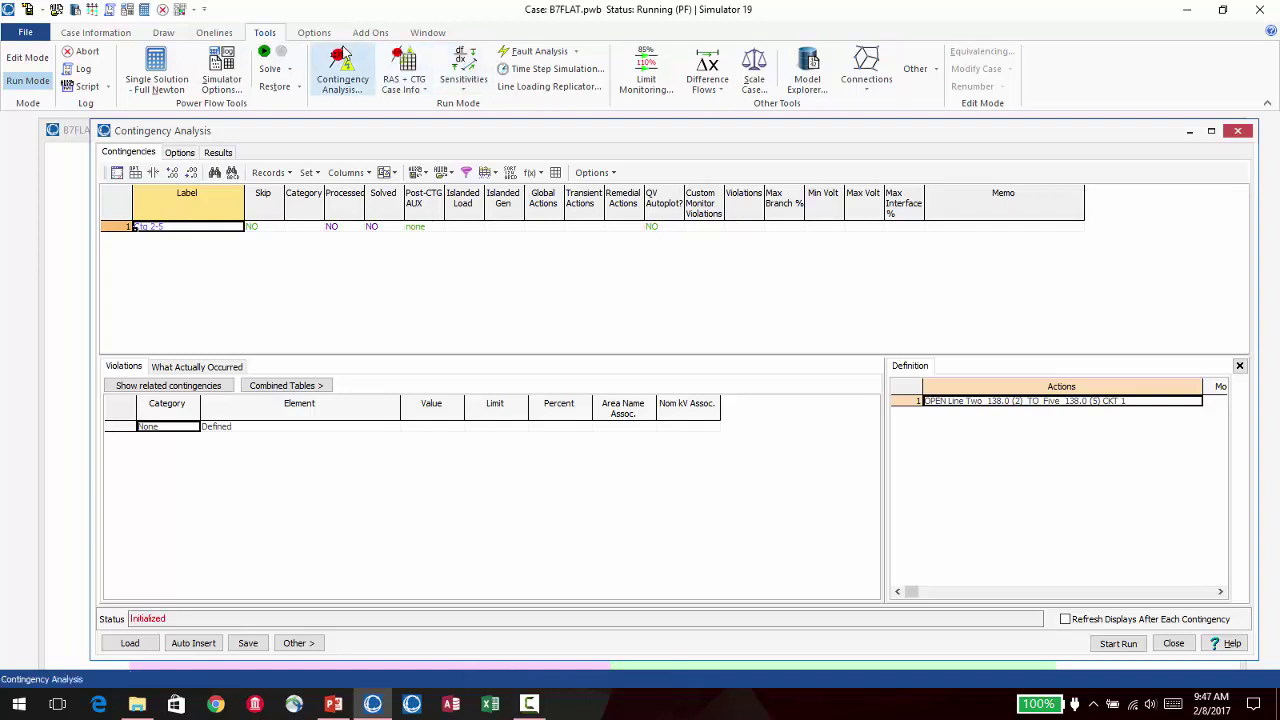
Step: Open the QV Curves tool and set QV Selected to YES for buses Three and Five
left_click(370, 33)
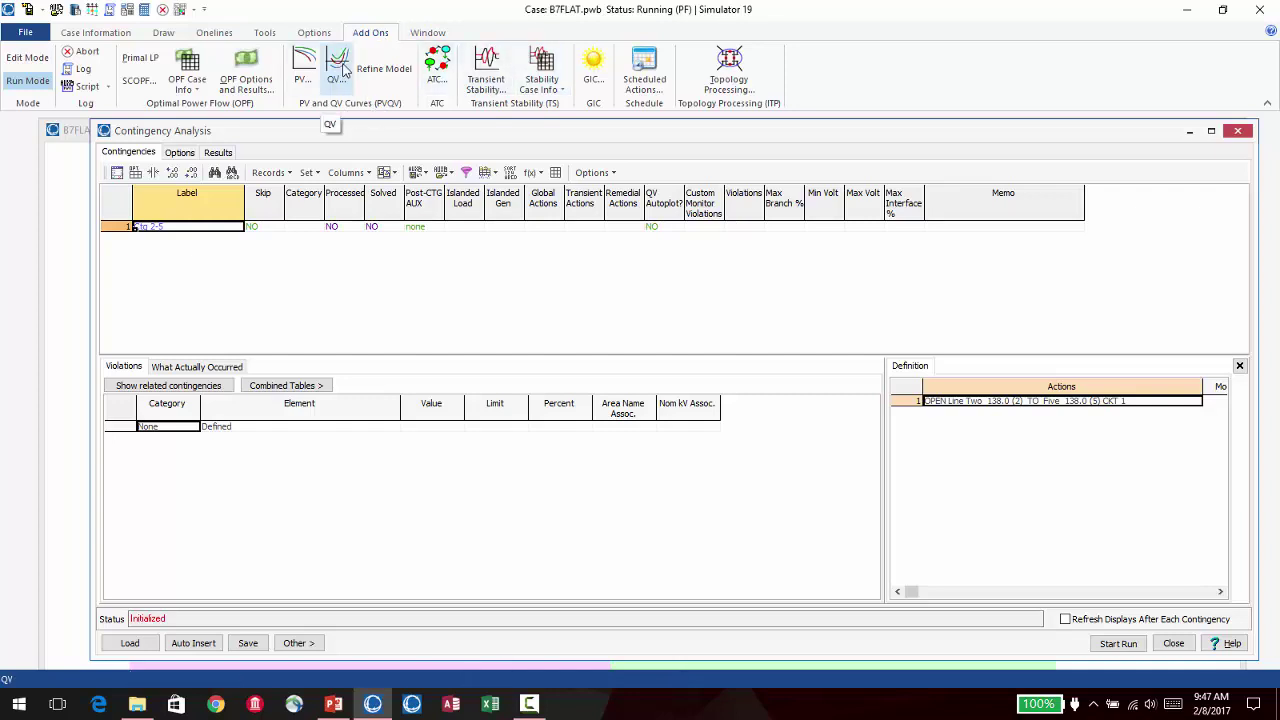
left_click(338, 68)
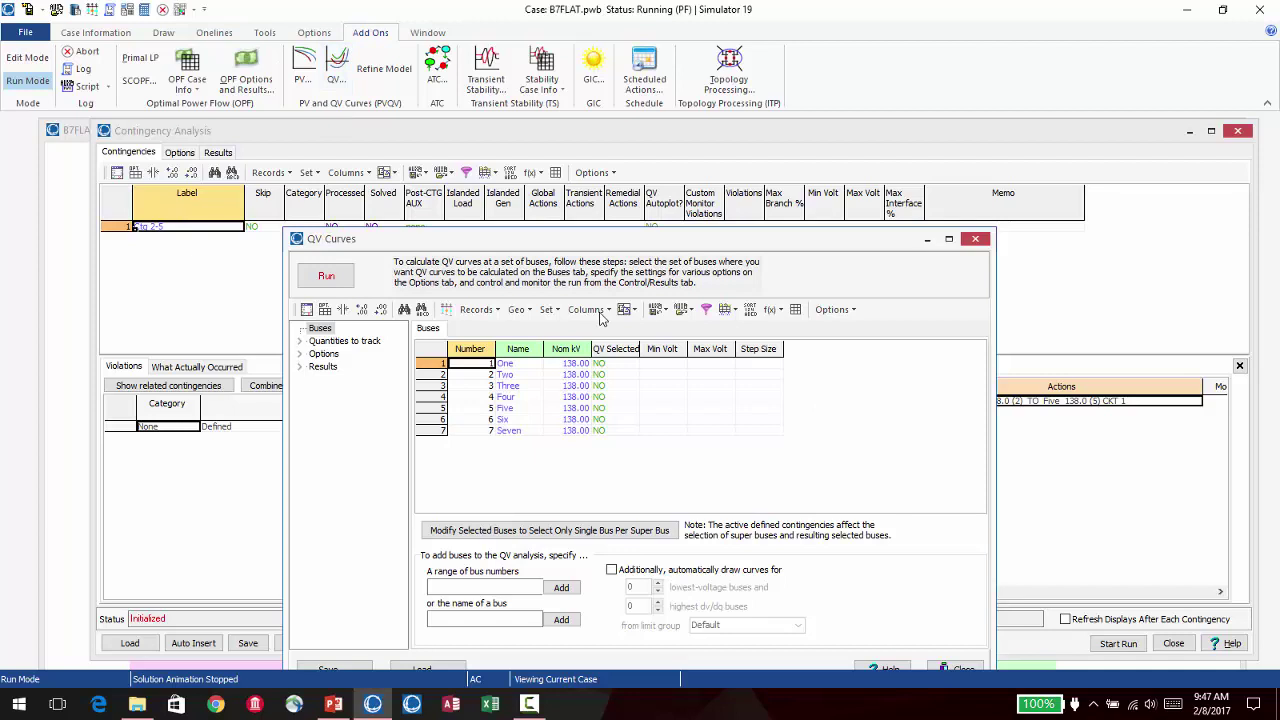
left_click(664, 350)
left_click(733, 370)
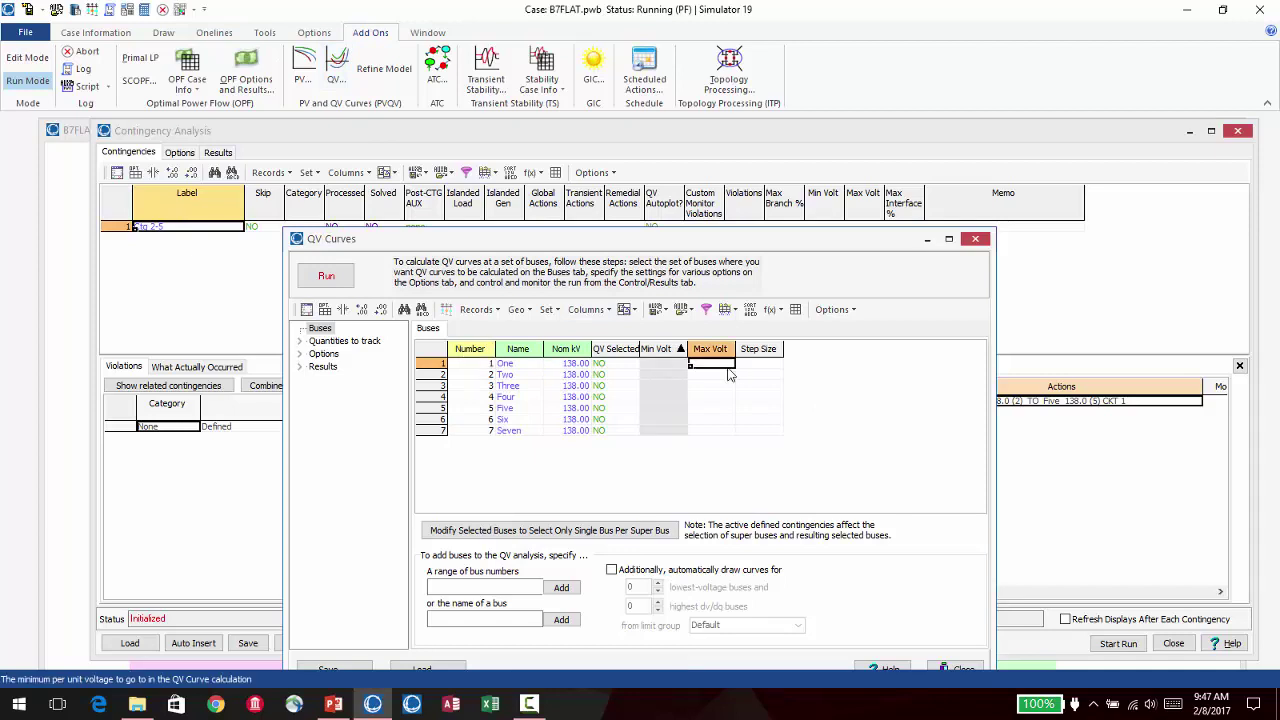
left_click(666, 364)
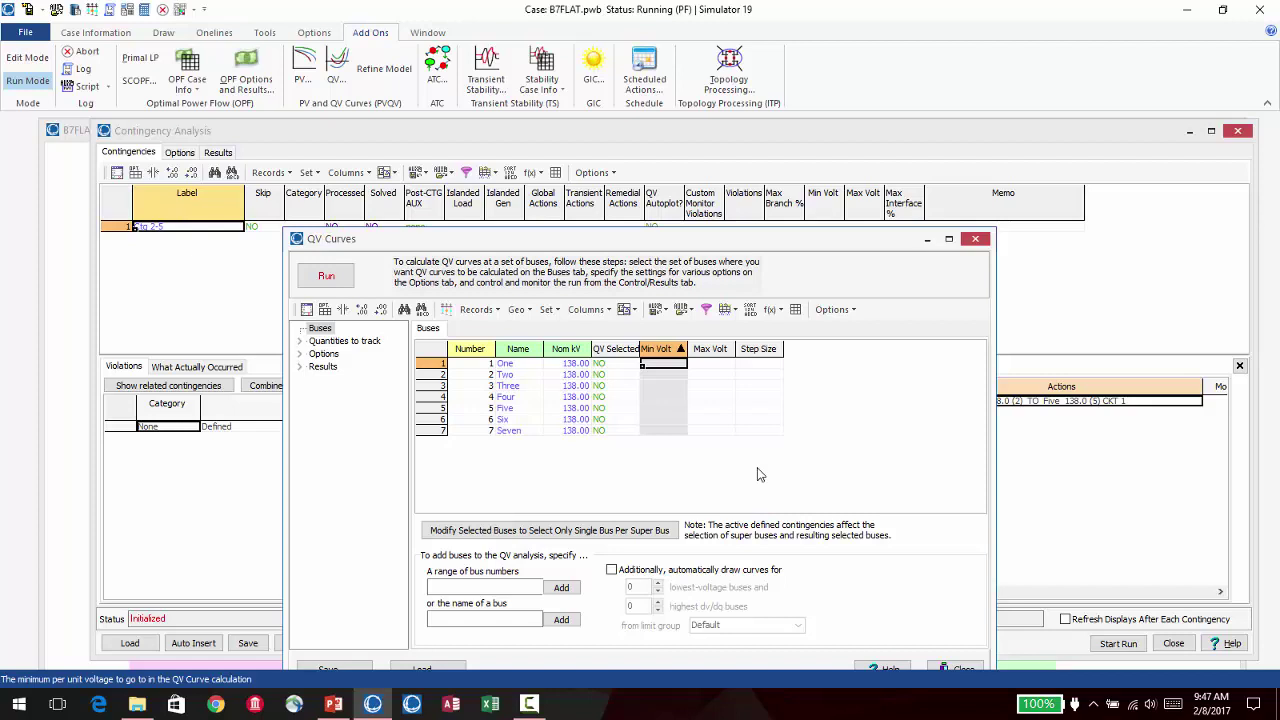
double_click(620, 386)
double_click(622, 410)
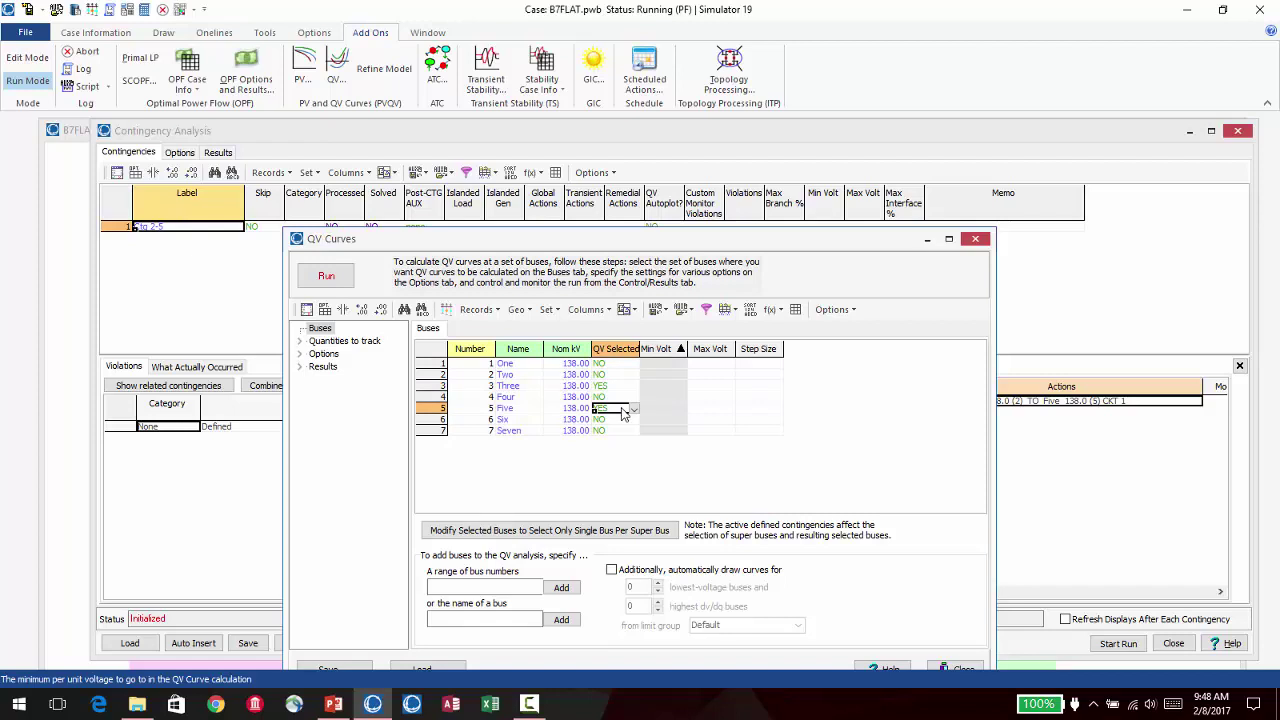
Step: Set the QV quantities to track so that Voltage and Angle are YES for buses Three and Five
left_click(342, 342)
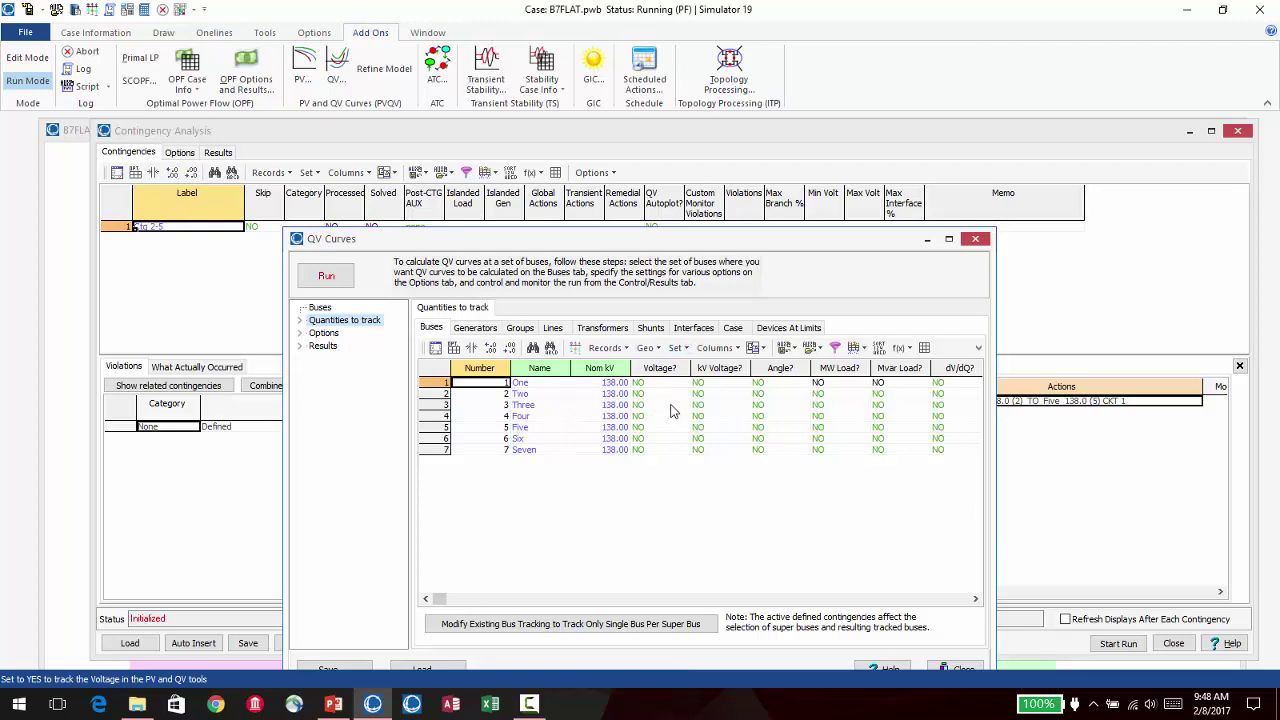
left_click(660, 428)
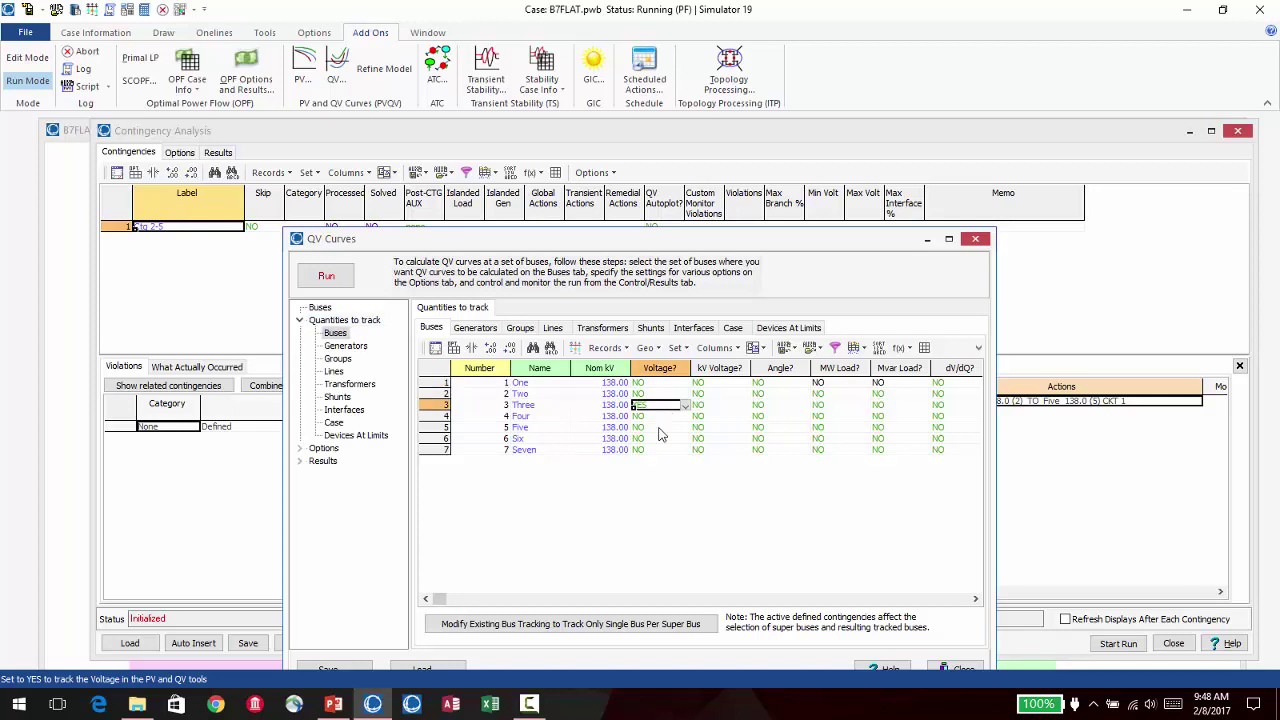
left_click(659, 430)
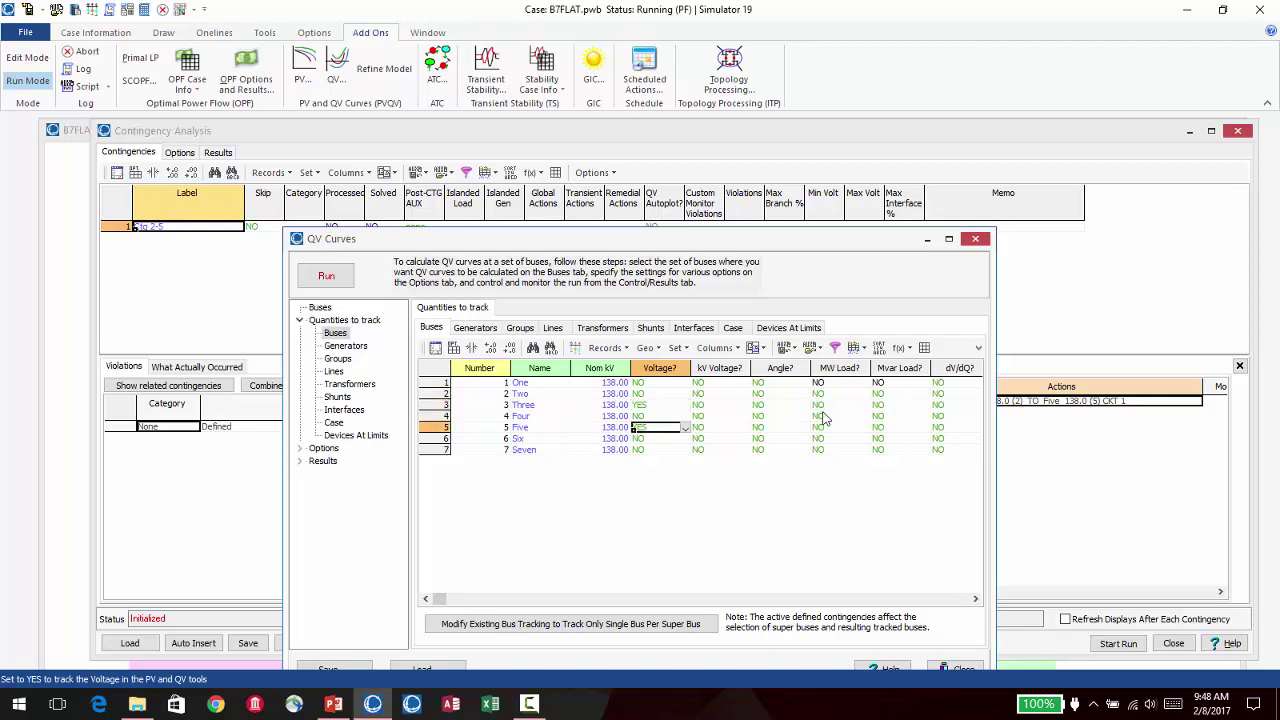
left_click(778, 408)
left_click(784, 429)
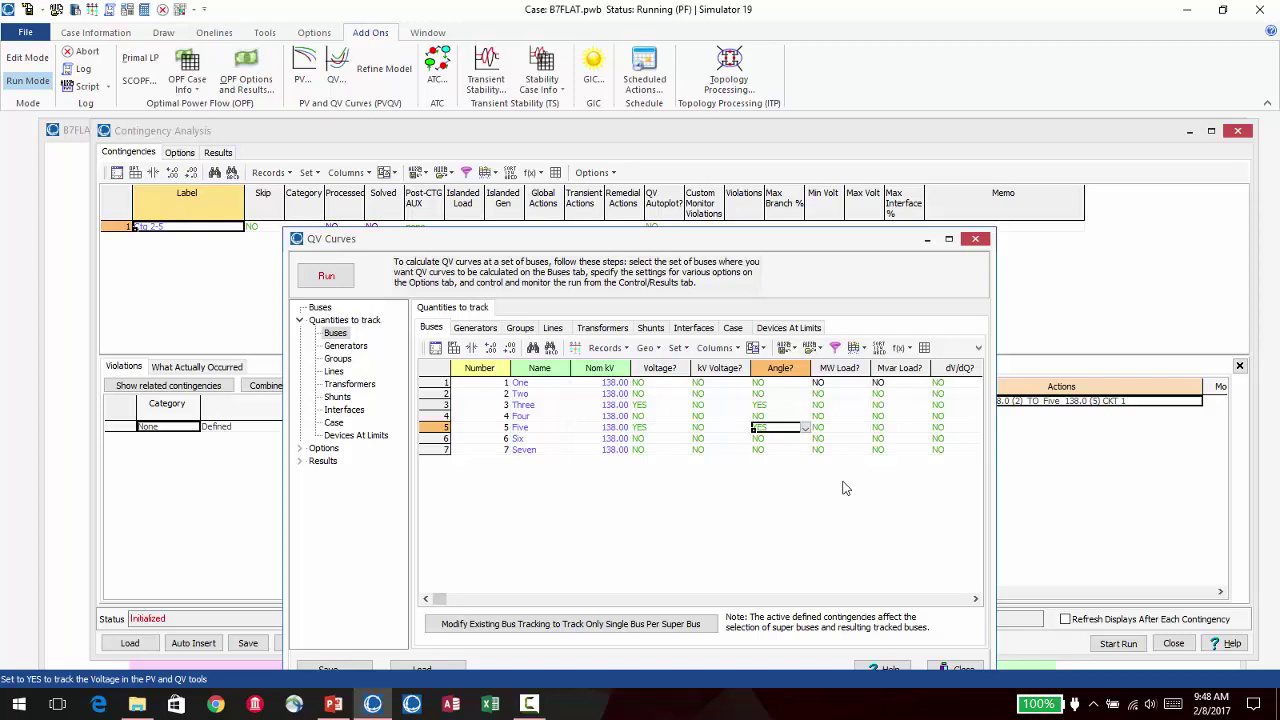
Step: Review the default voltage step size, minimum voltage and maximum voltage in the QV solution options
left_click(323, 448)
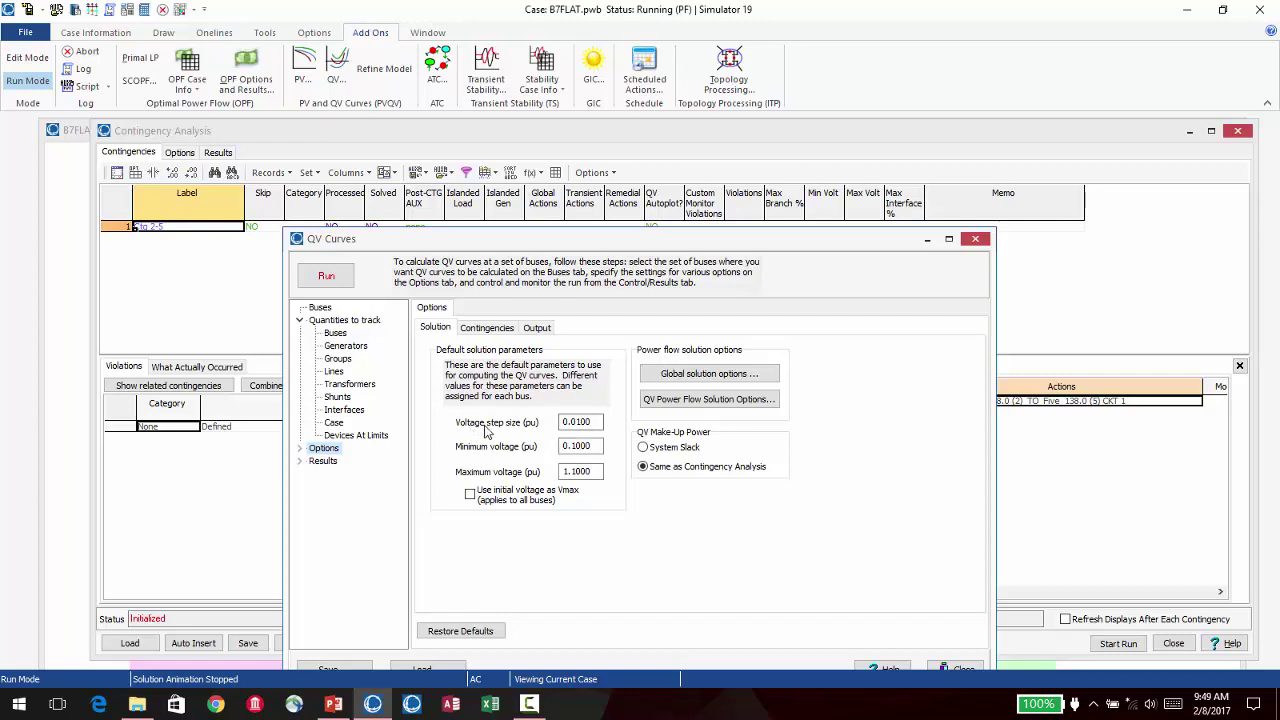
left_click(601, 425)
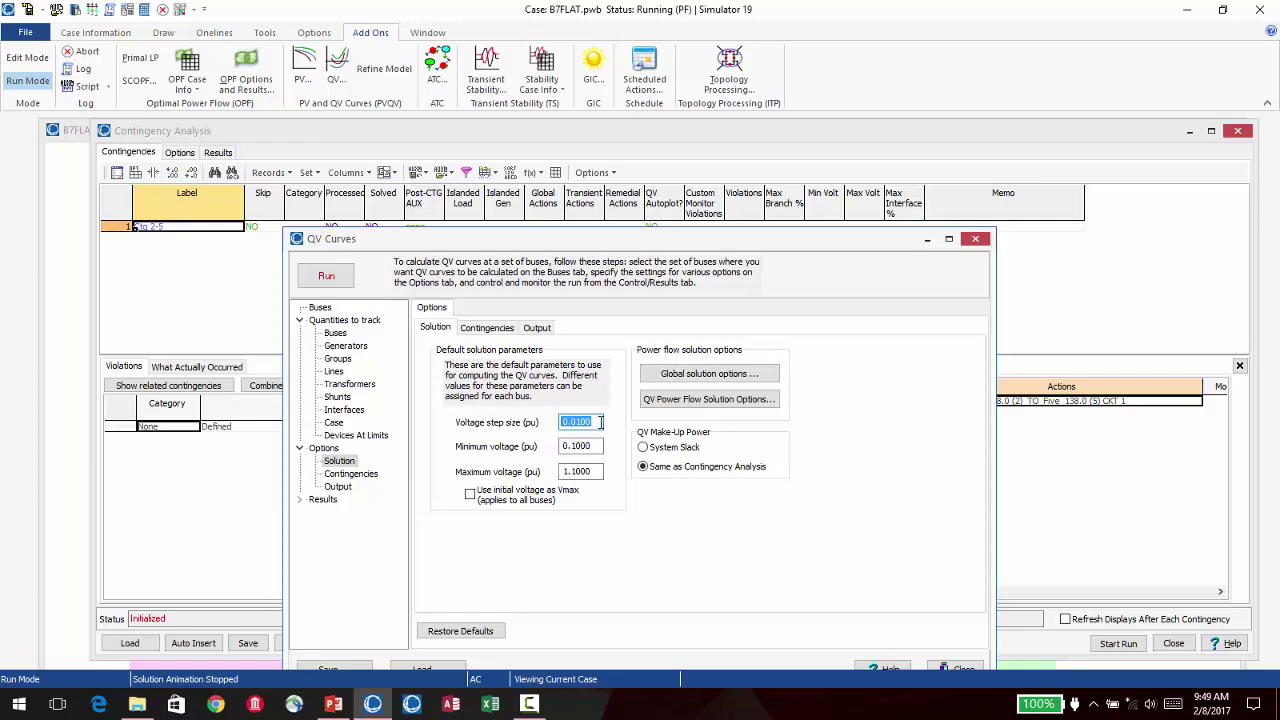
left_click(585, 471)
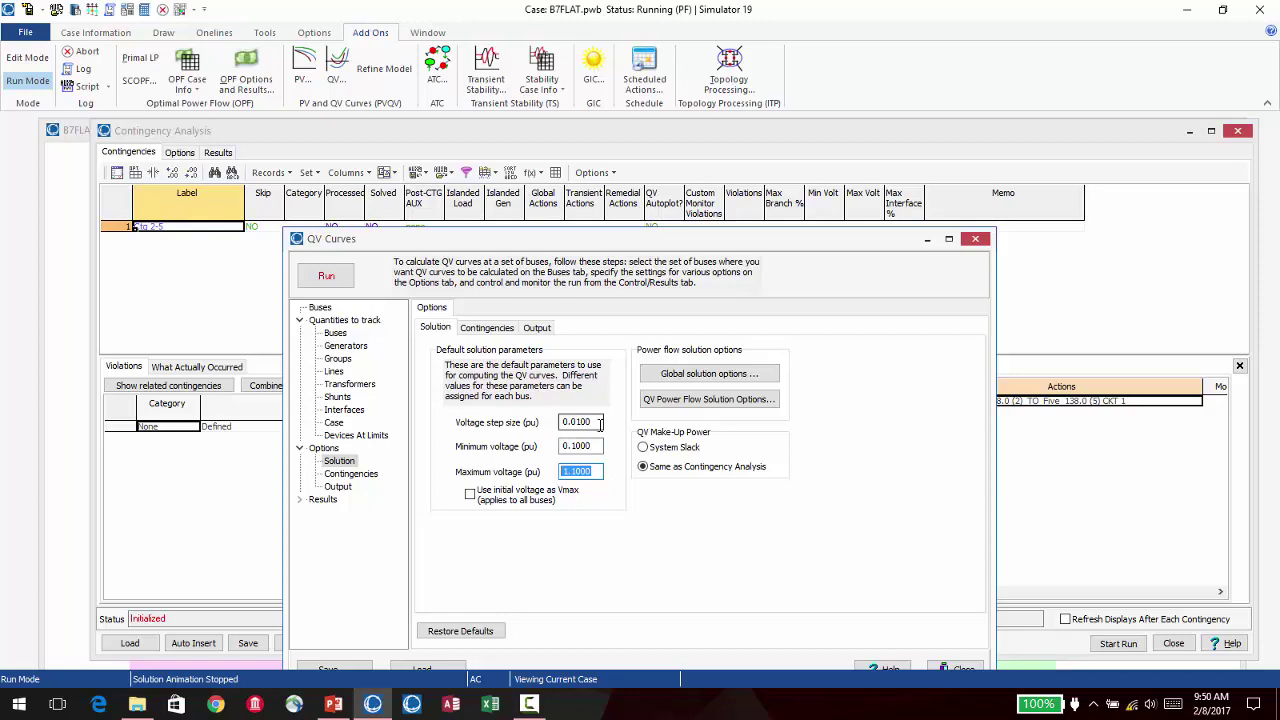
left_click_drag(600, 424, 440, 441)
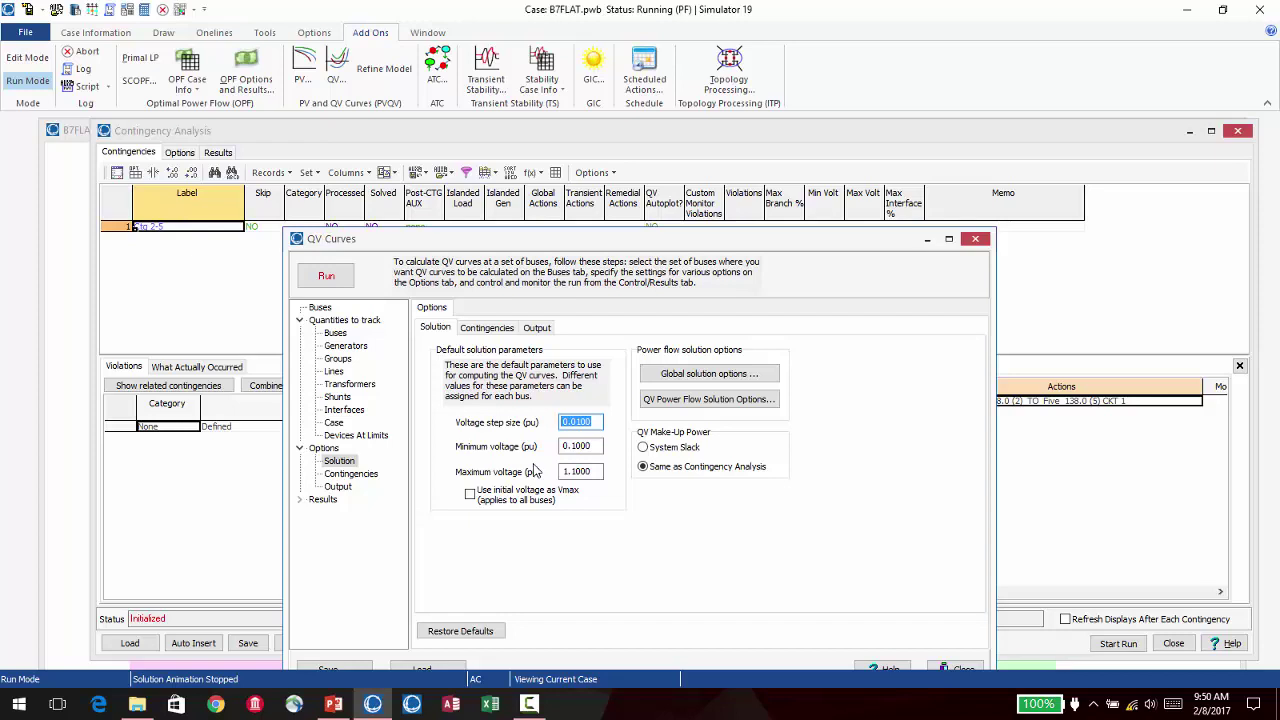
left_click(585, 421)
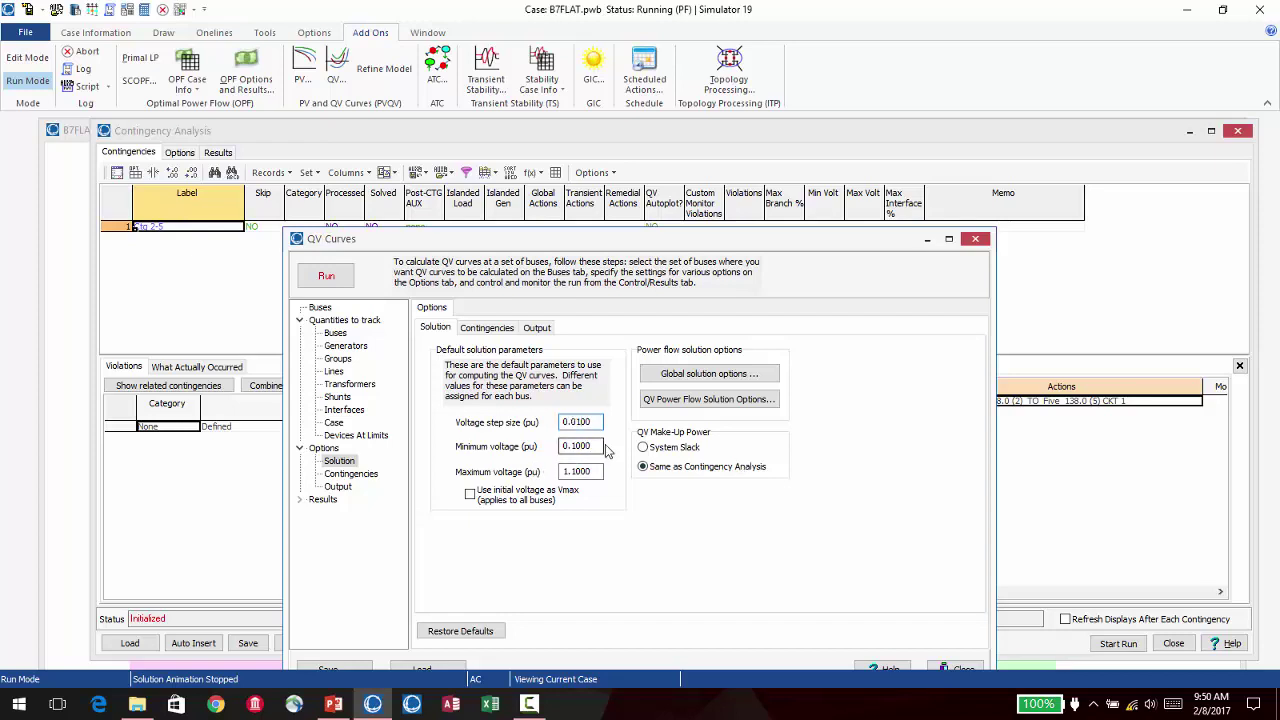
Step: Compare the global power flow solution options with the QV-specific power flow solution options, cancelling out of both dialogs
key("Tab")
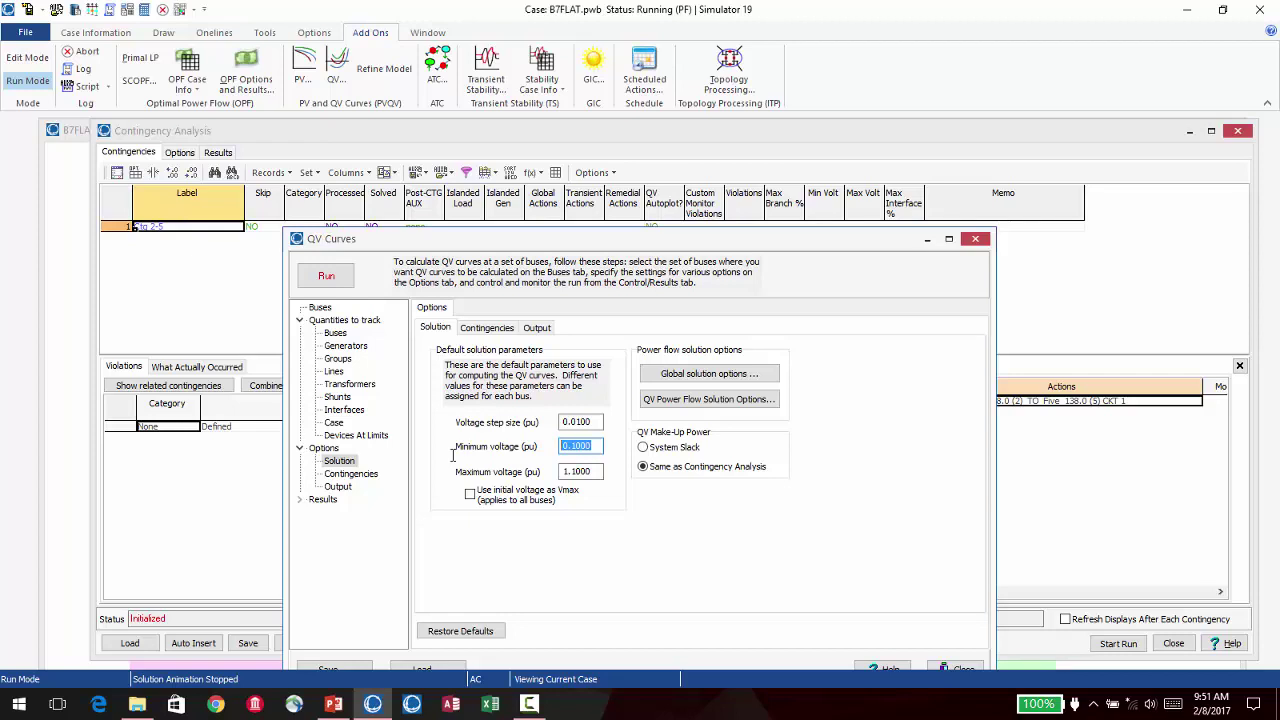
left_click(705, 378)
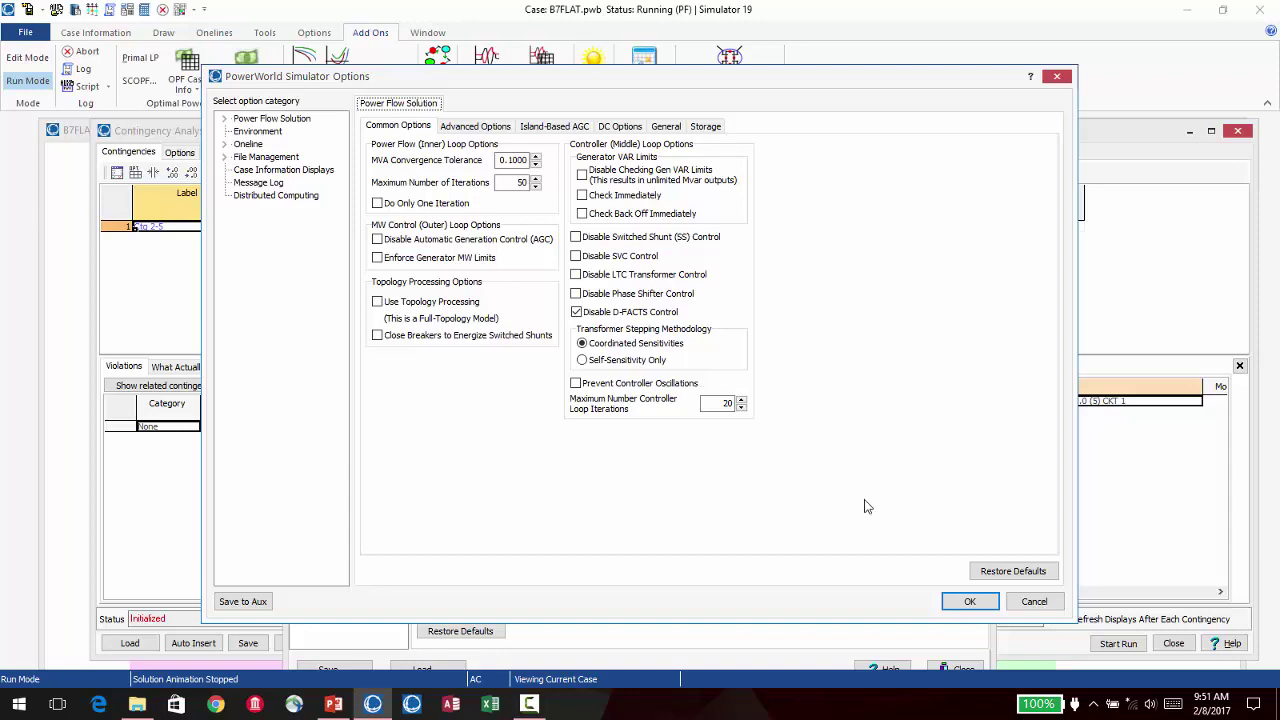
left_click(1036, 604)
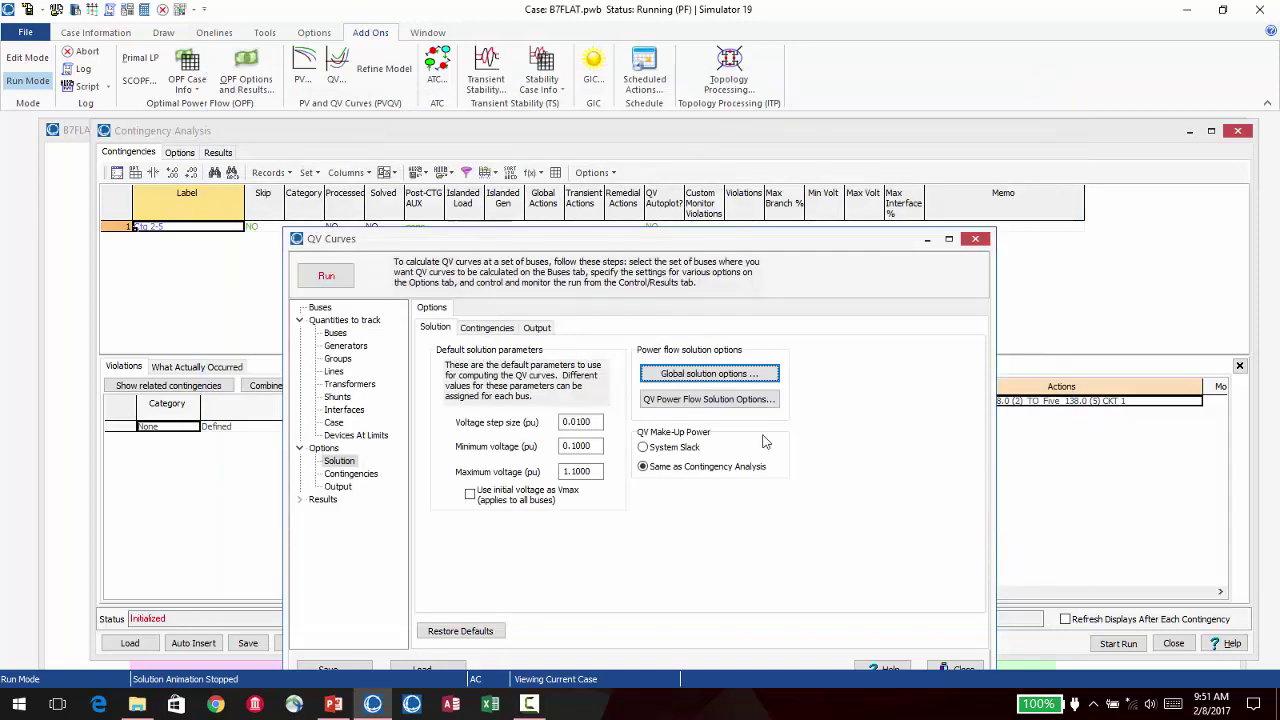
left_click(708, 399)
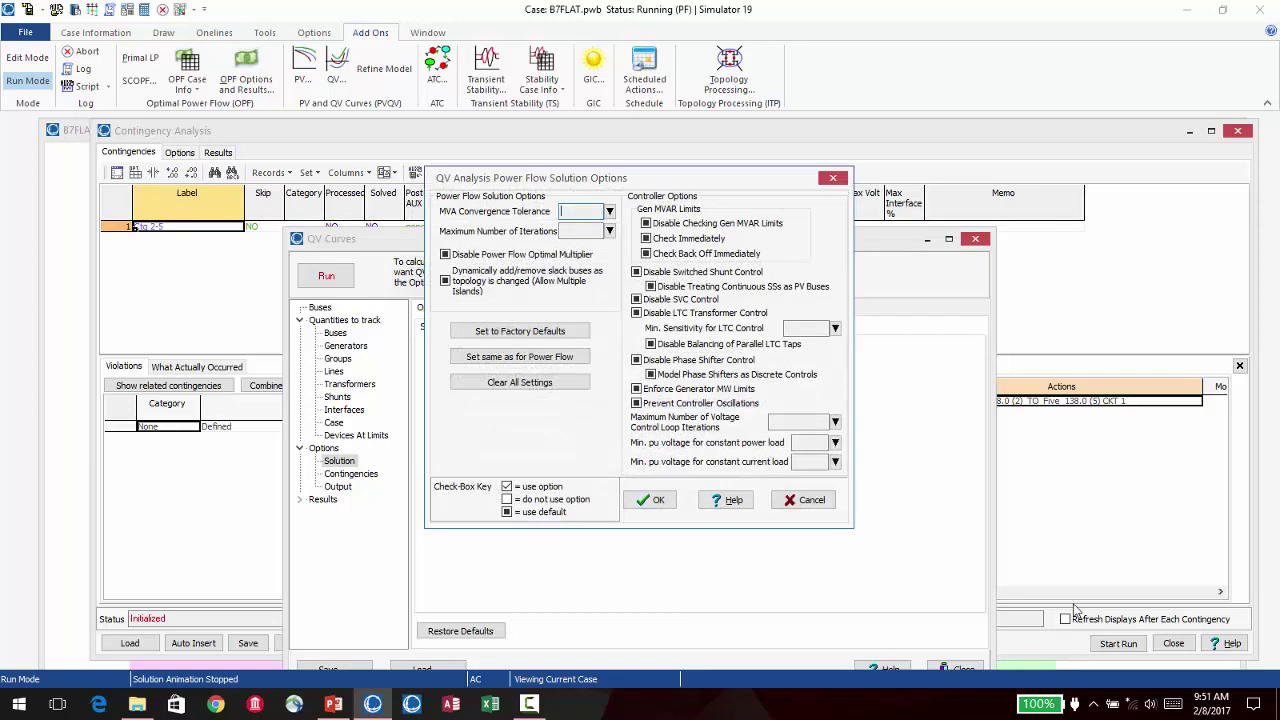
left_click(810, 500)
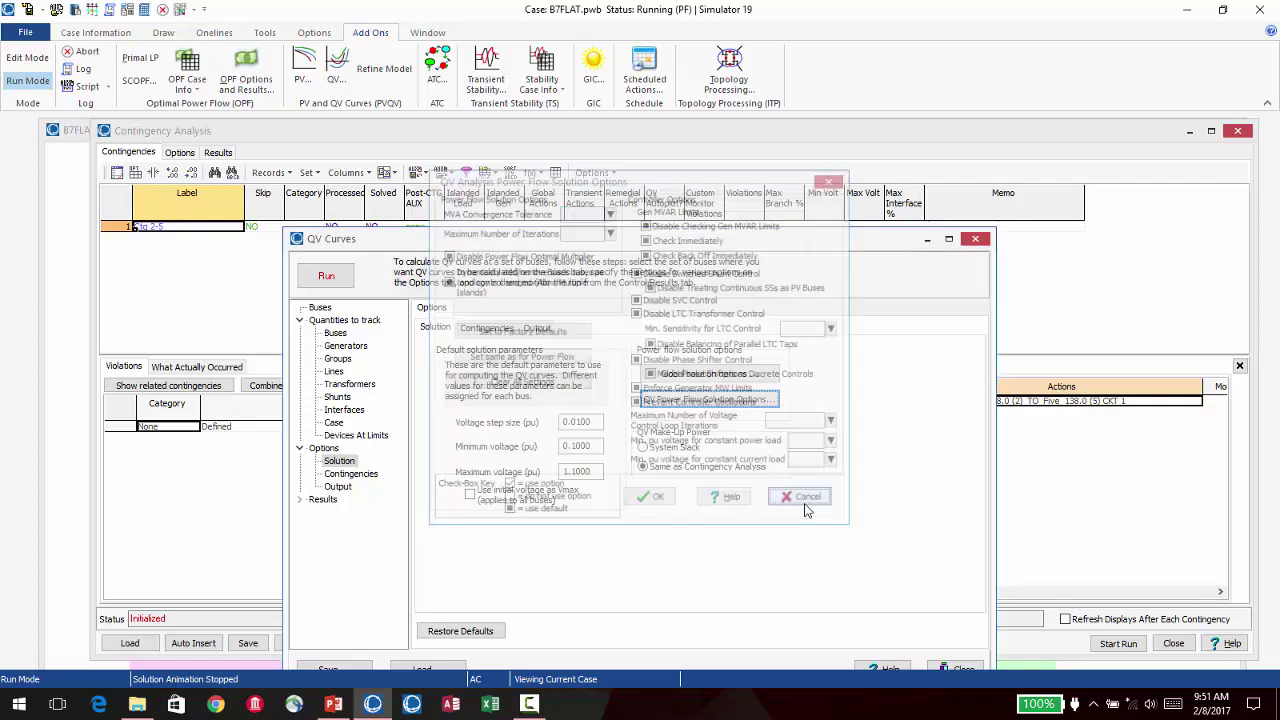
left_click(706, 375)
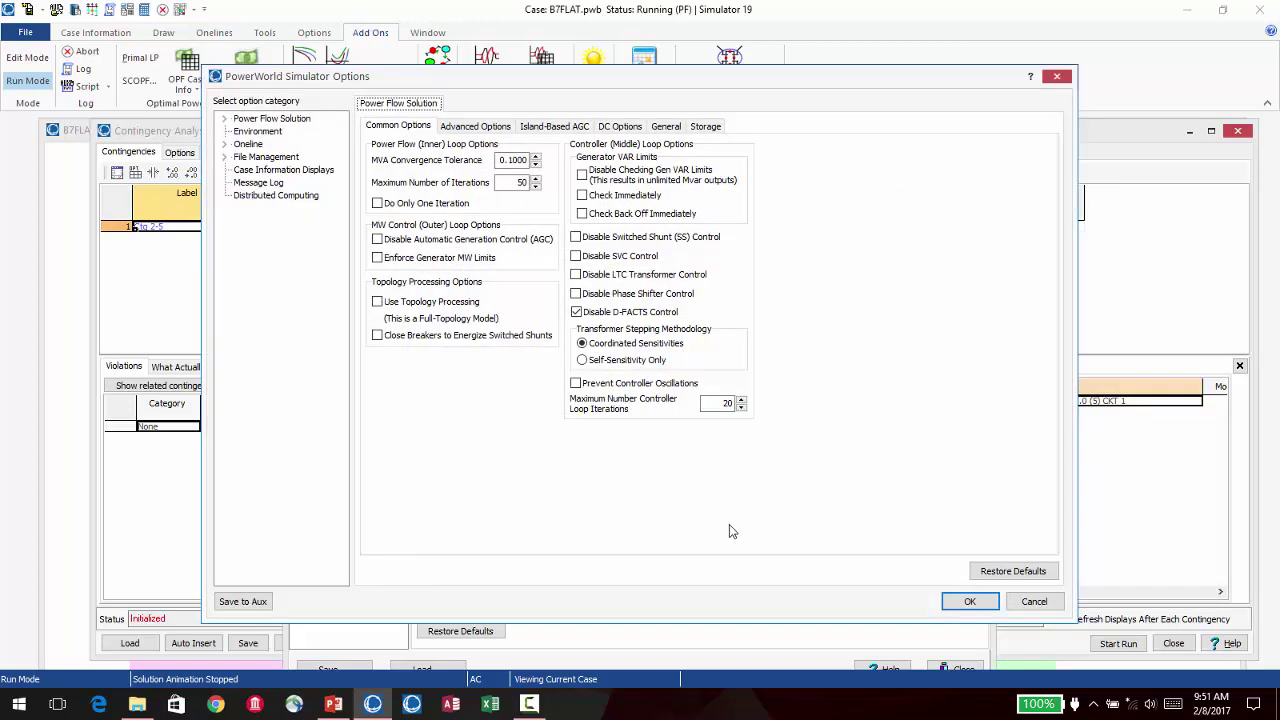
left_click(1036, 603)
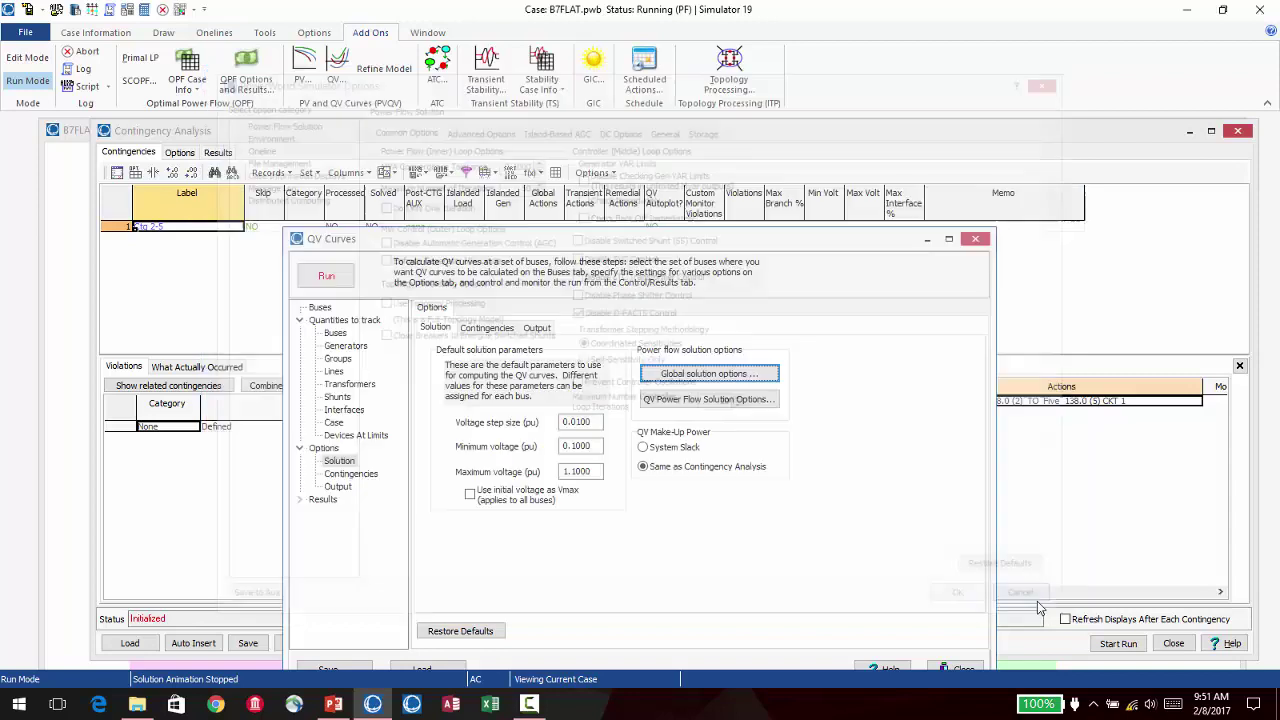
left_click(699, 400)
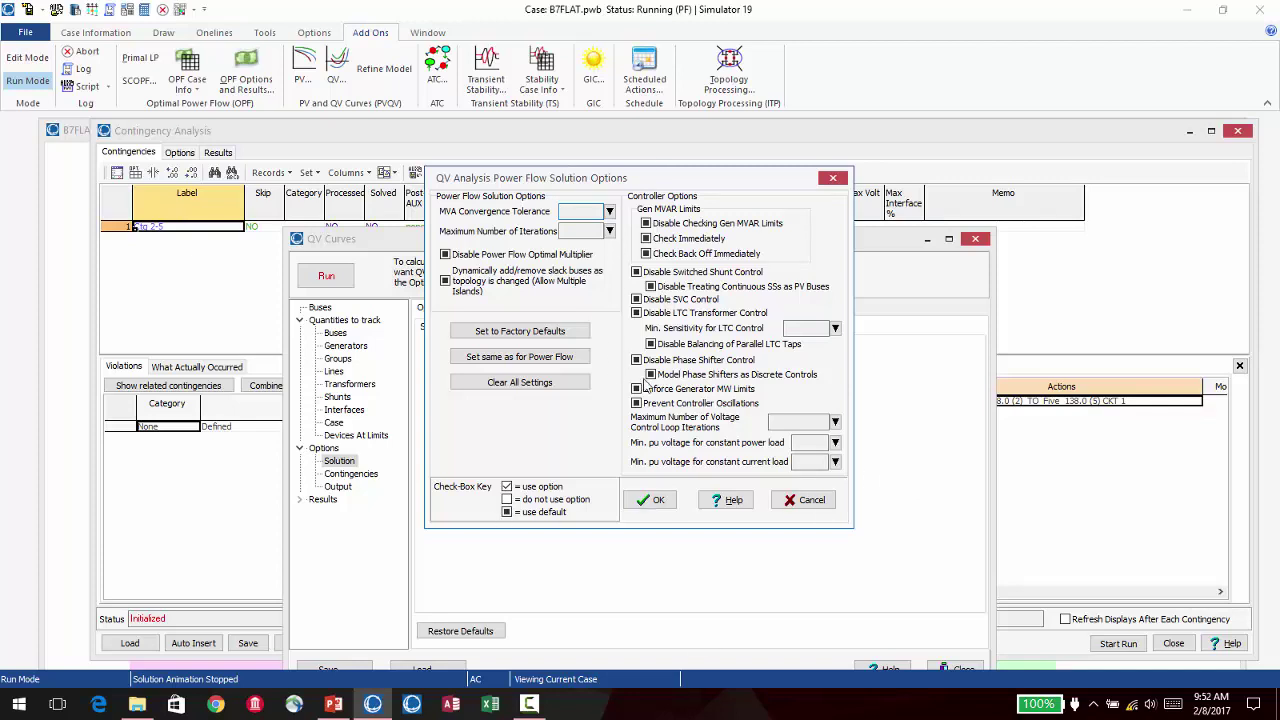
left_click(812, 500)
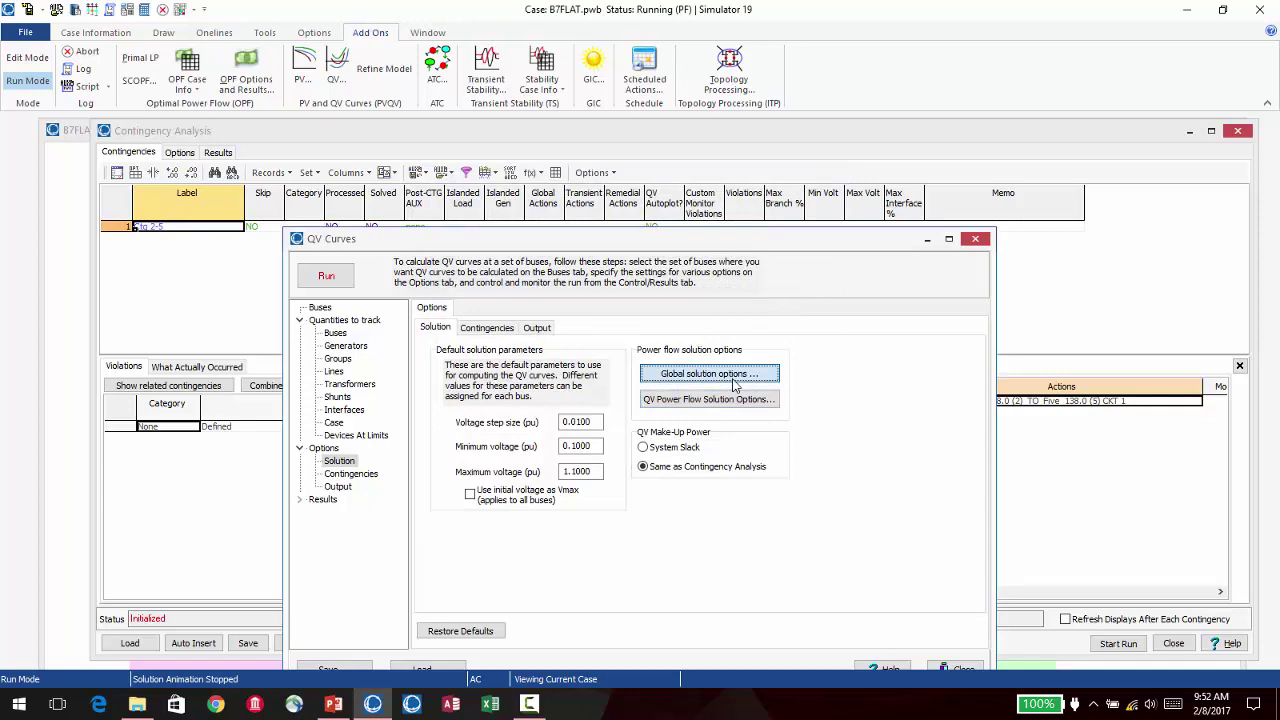
left_click(737, 378)
left_click(1034, 601)
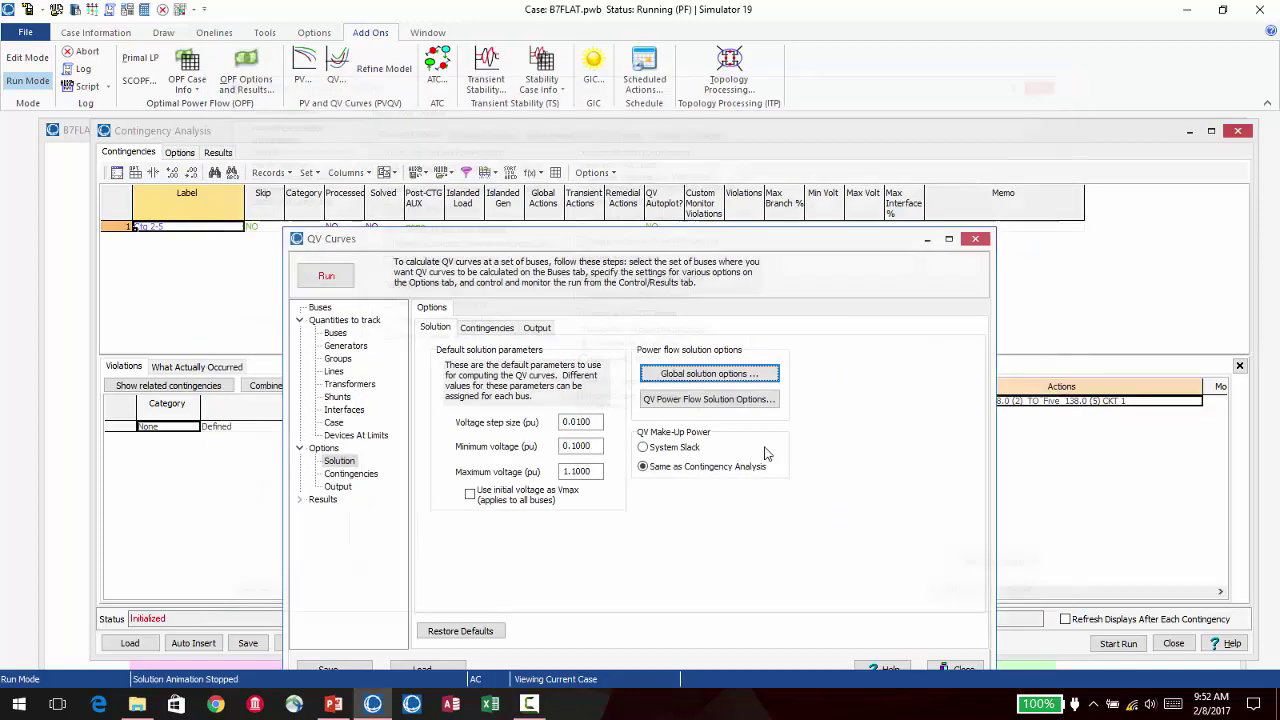
left_click(705, 400)
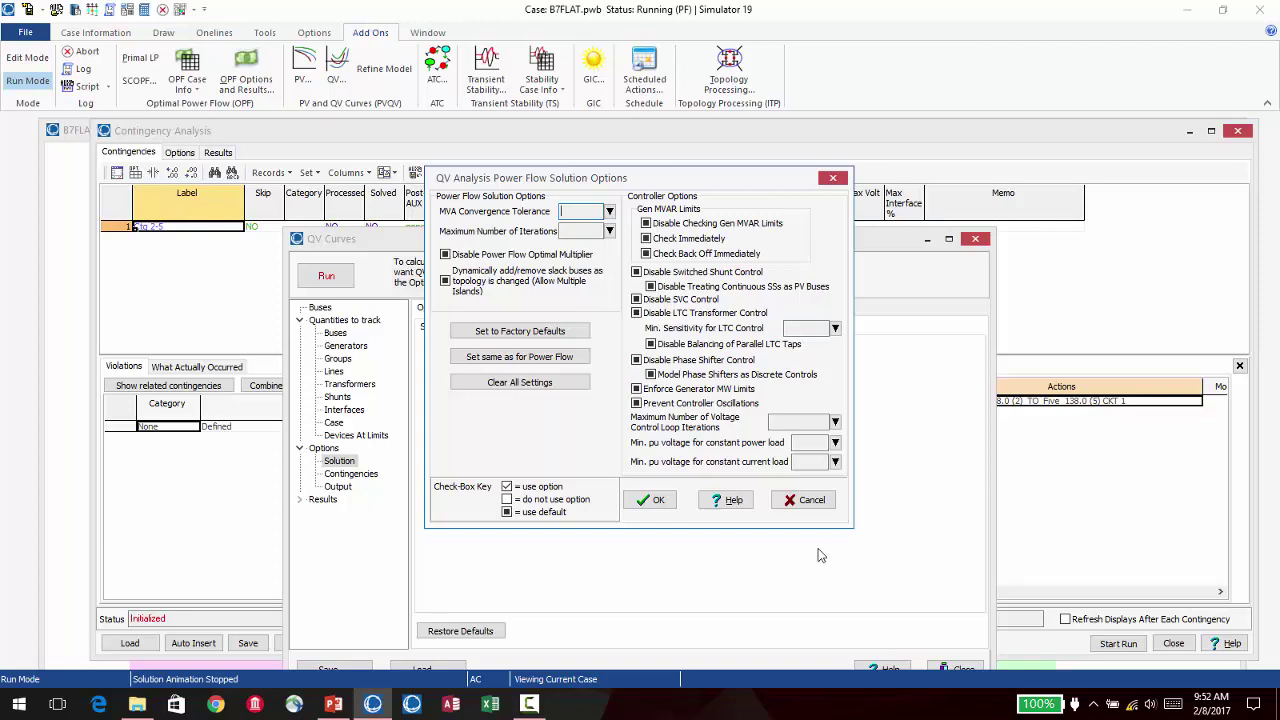
left_click(812, 502)
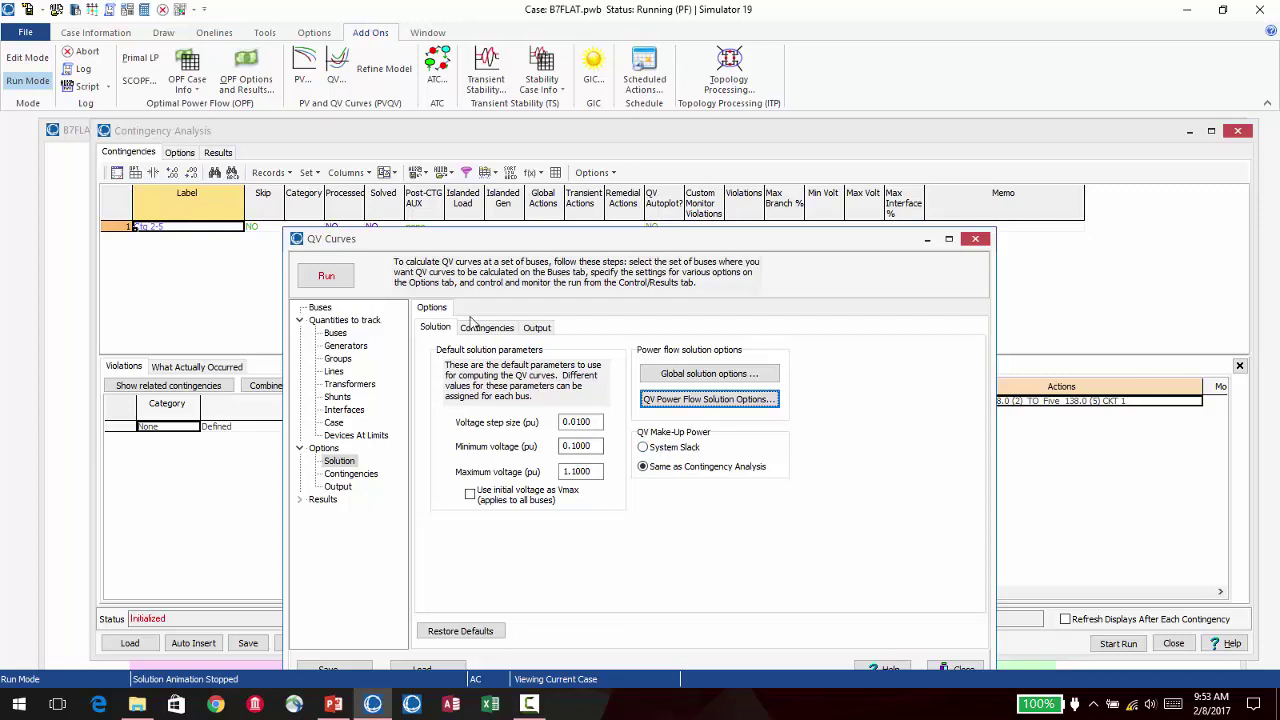
Step: Review the QV contingency-processing options and the output options for saving results and plotting curves
left_click(478, 327)
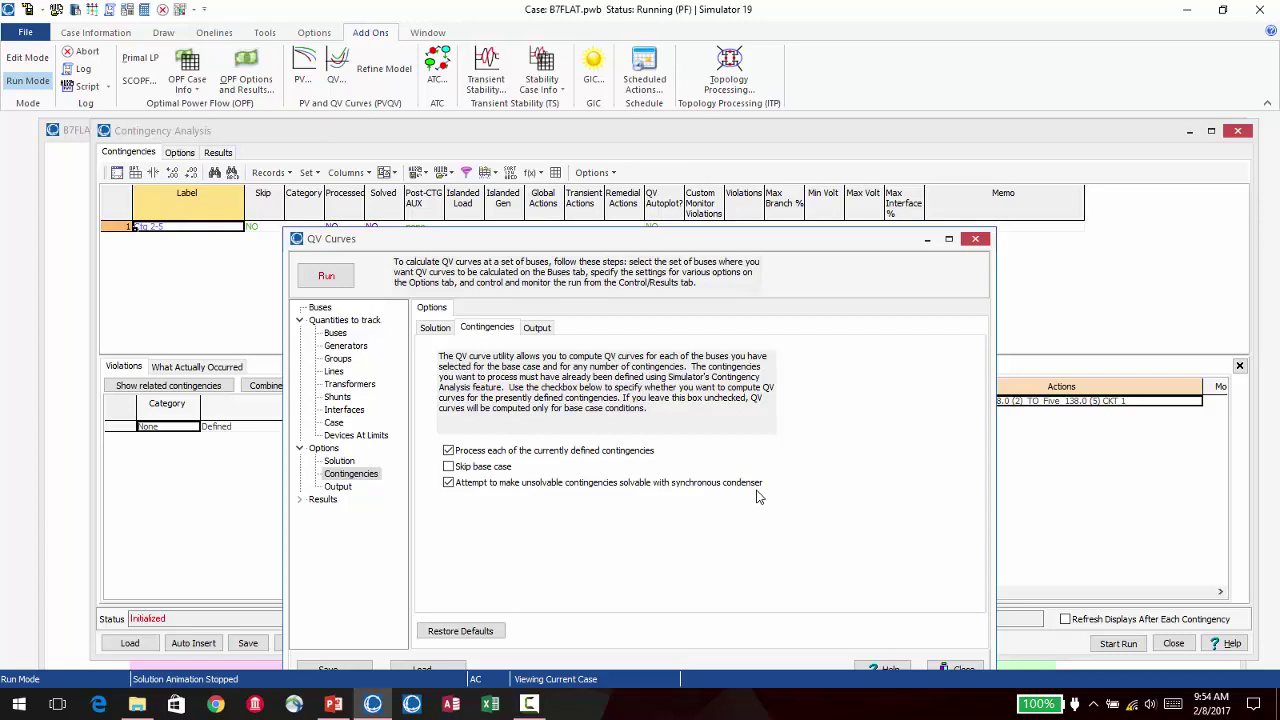
left_click(541, 325)
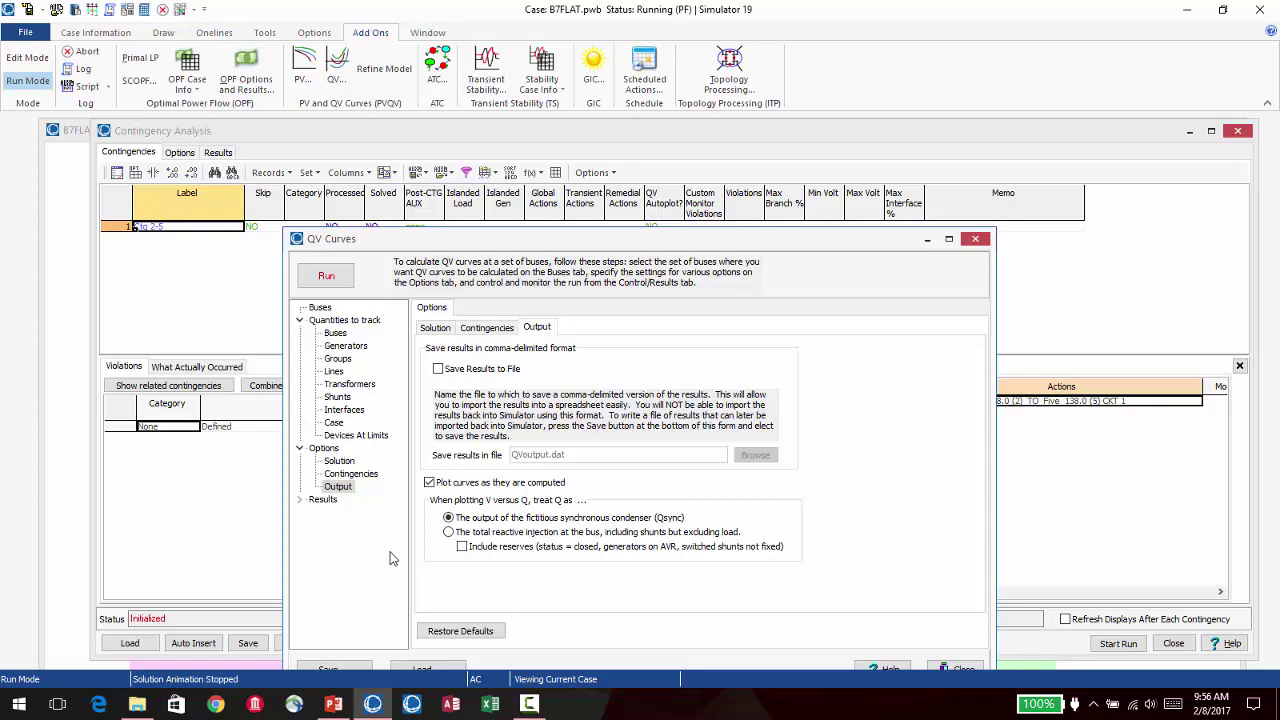
left_click(436, 328)
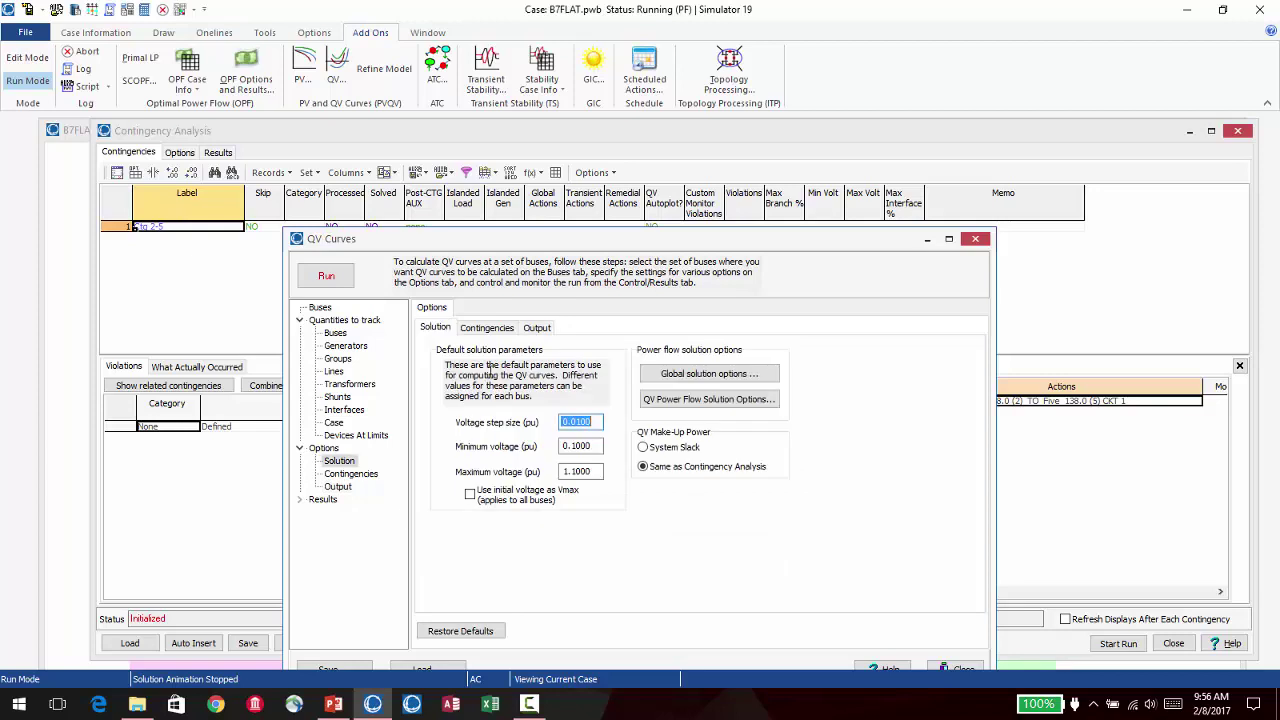
Step: Run the QV curve analysis and arrange the base case plots with bus Three above bus Five, clear of the results listing
left_click(322, 500)
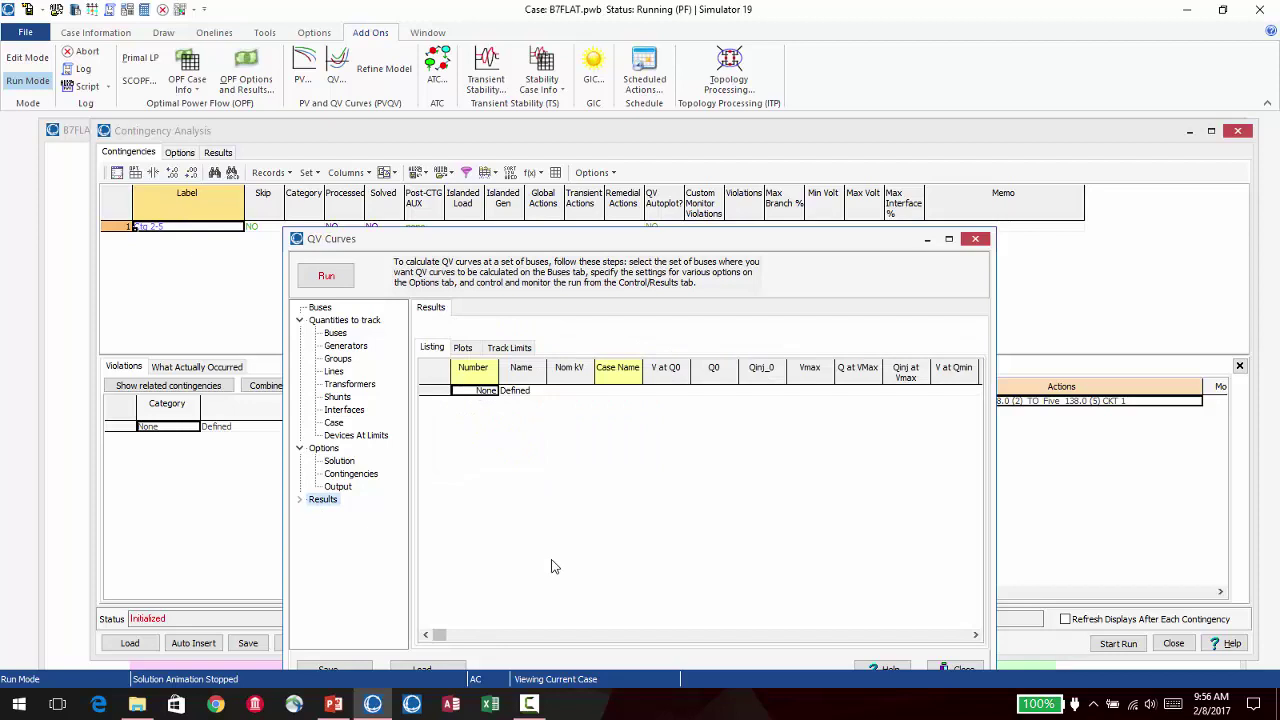
left_click(330, 277)
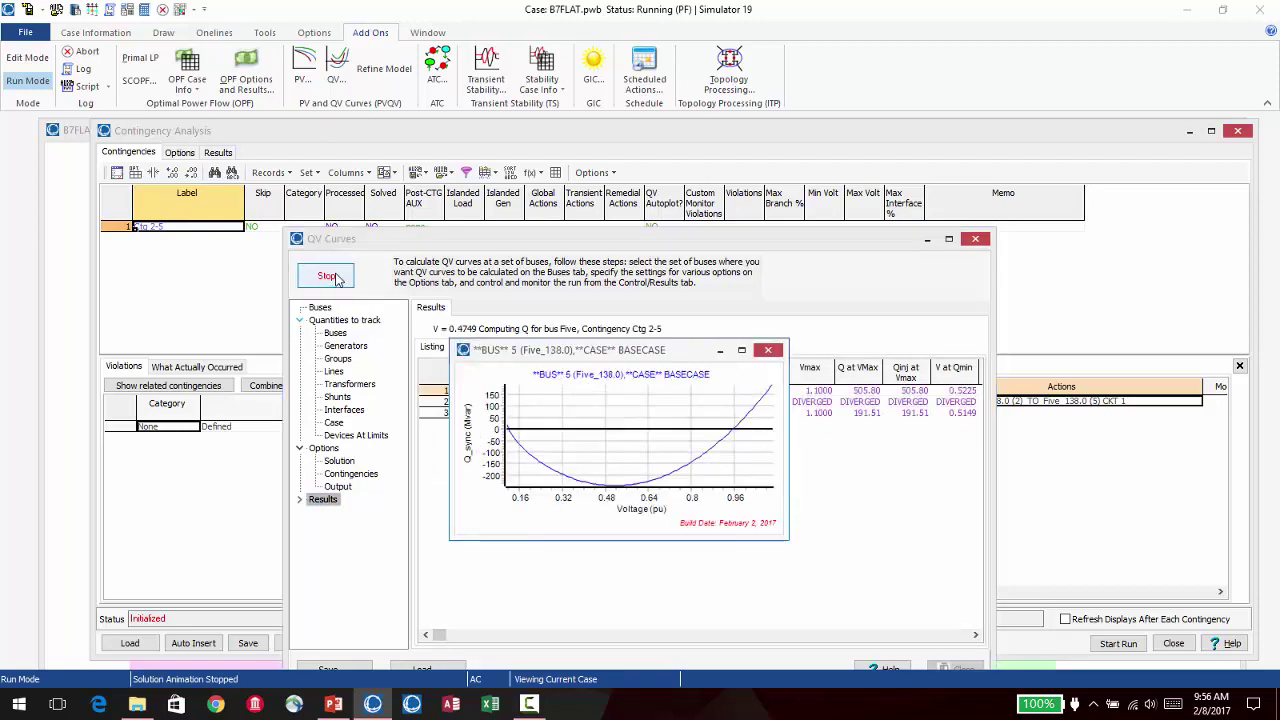
left_click_drag(688, 342, 1046, 351)
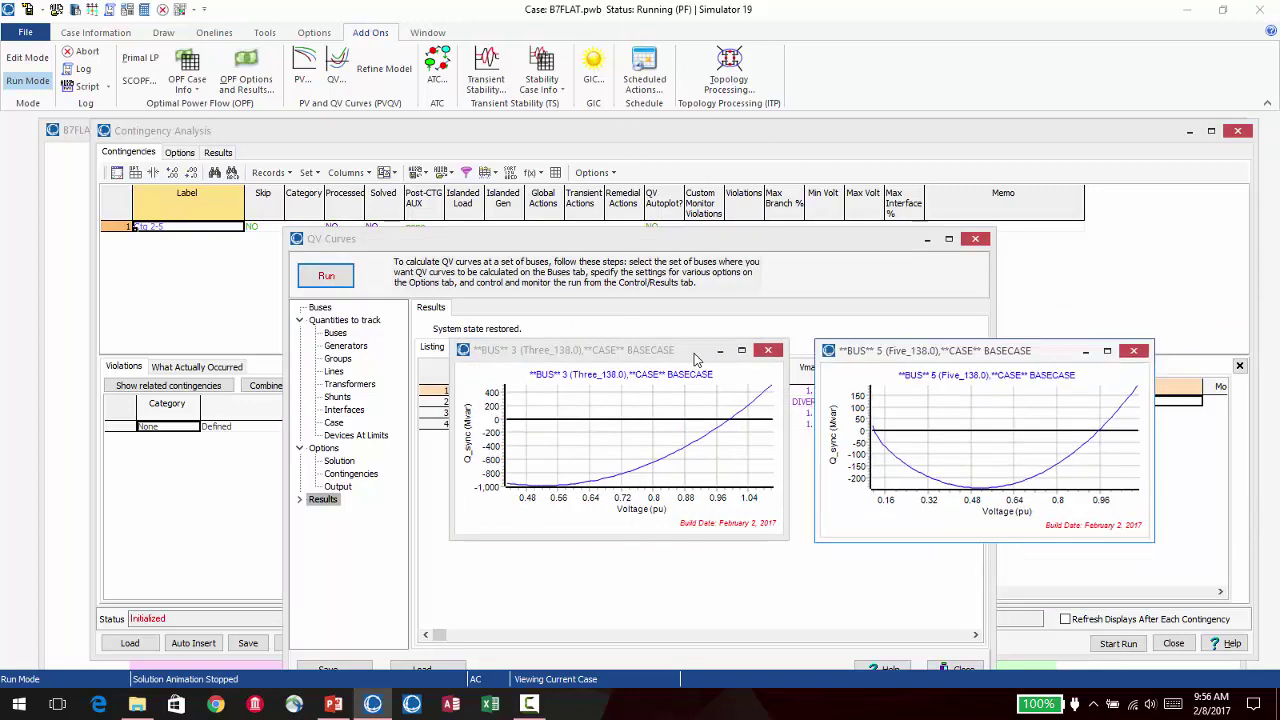
mouse_move(696, 359)
left_mouse_down()
mouse_move(628, 566)
mouse_move(701, 362)
left_mouse_up()
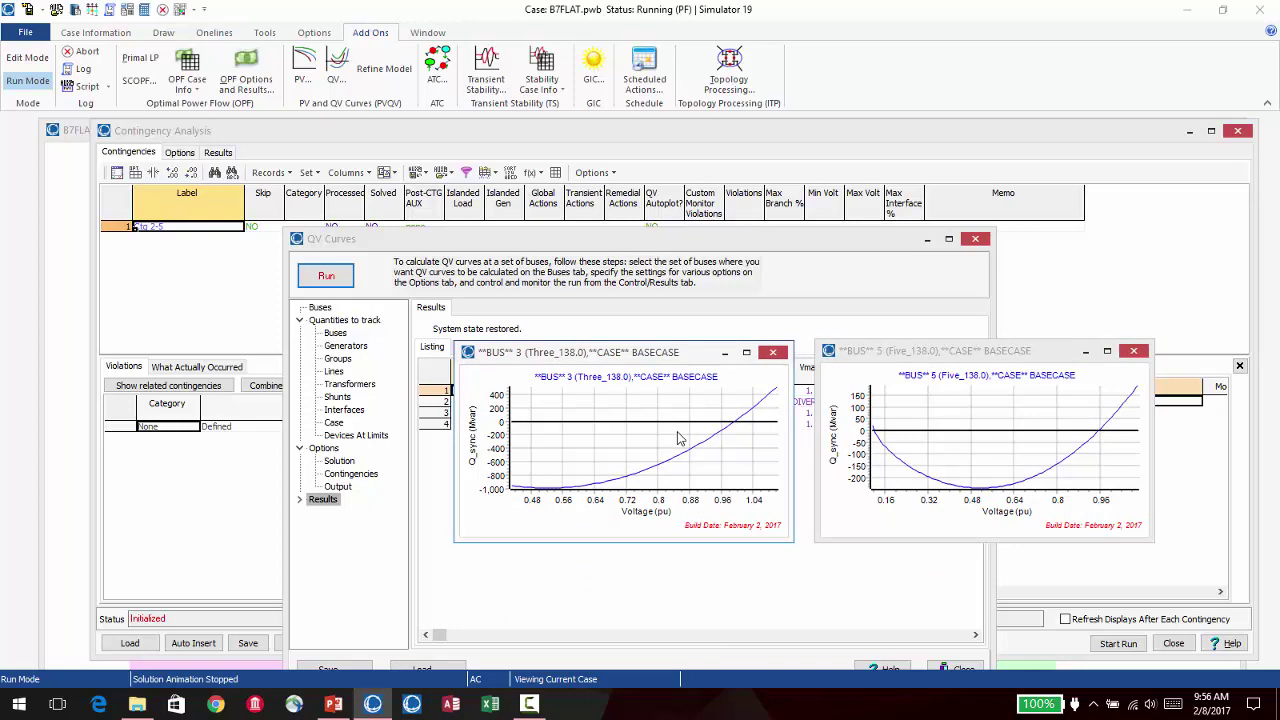
left_click_drag(705, 360, 1100, 113)
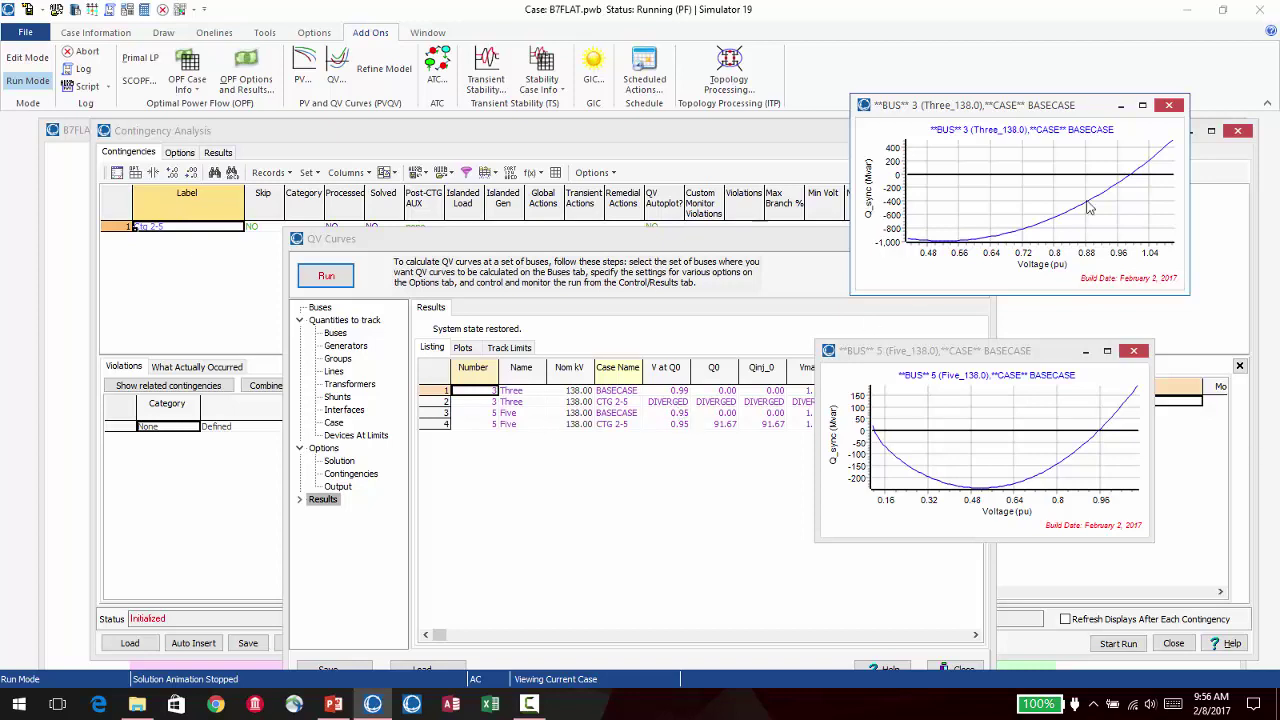
left_click_drag(1102, 108, 1065, 139)
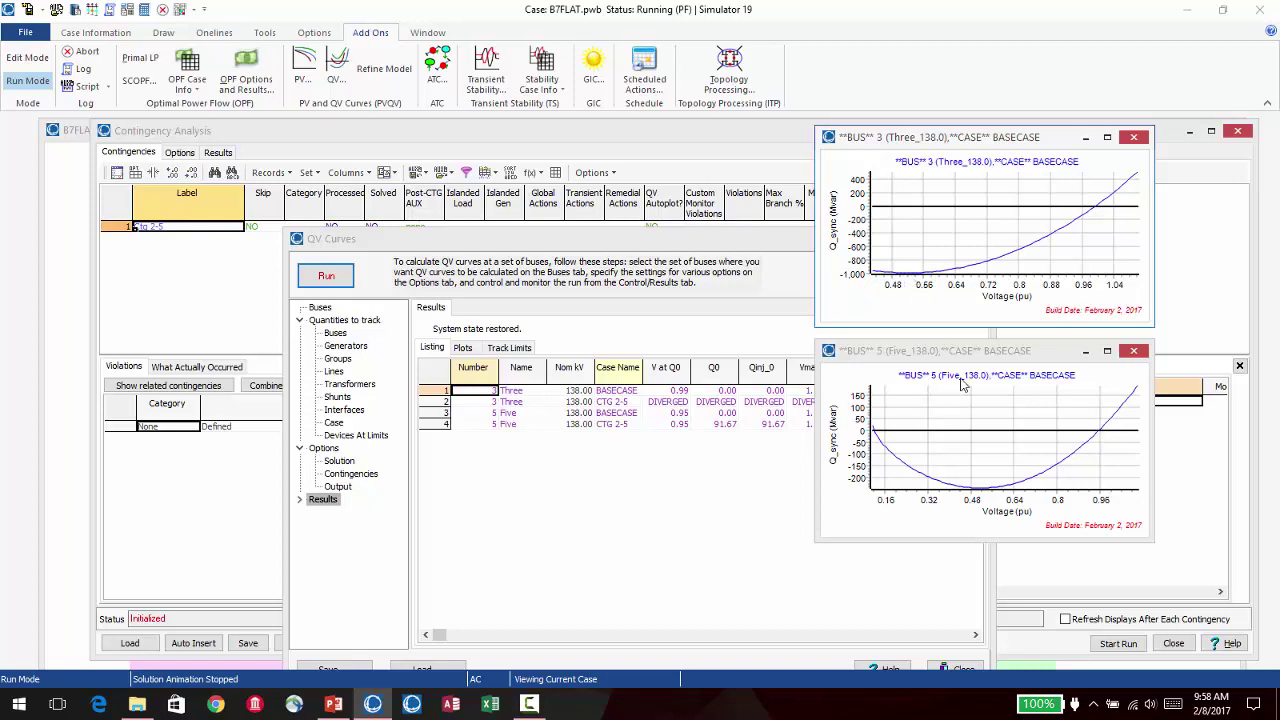
Step: Close the base case plots, then plot and examine the QV curve of bus Five under CTG 2-5 before closing it
left_click(1136, 138)
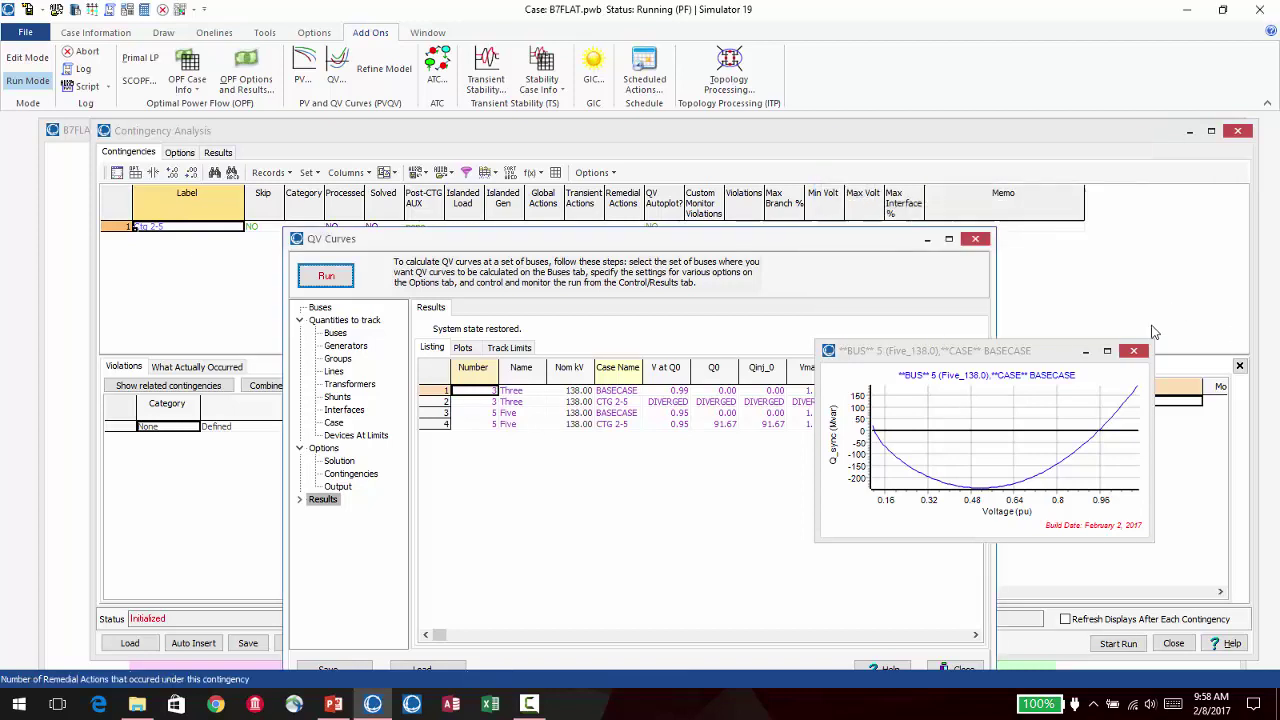
left_click(1134, 351)
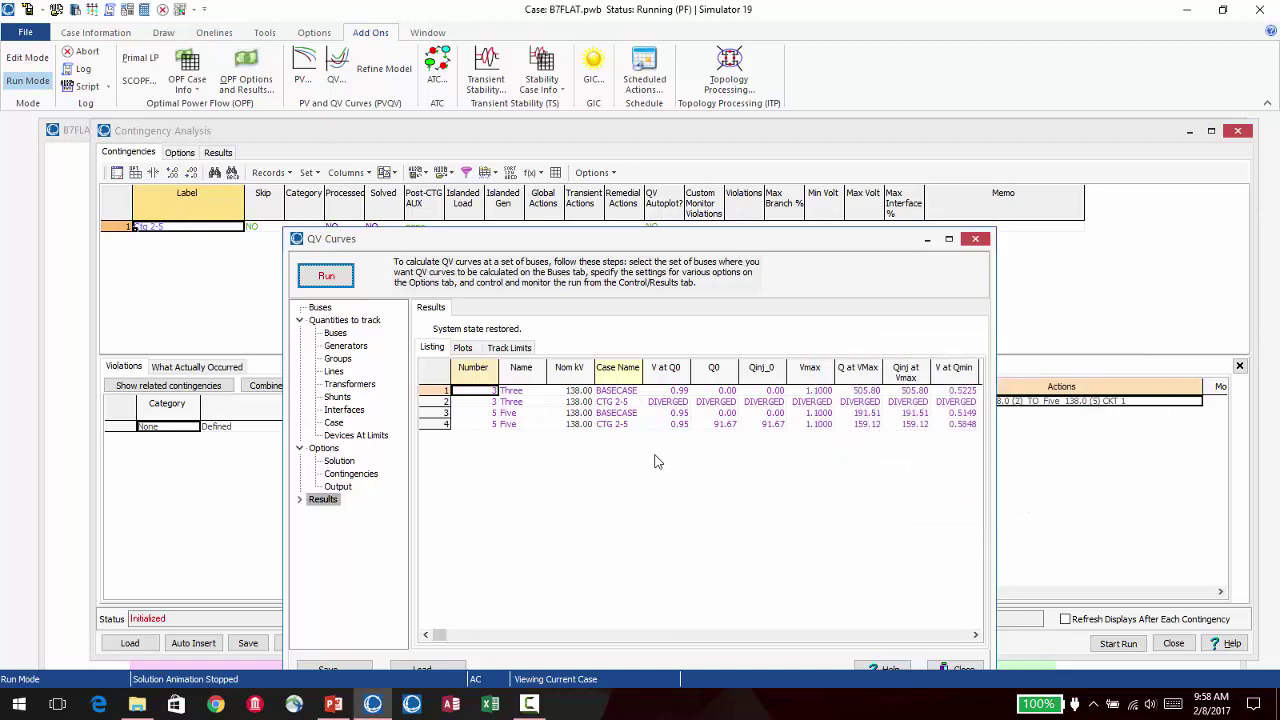
right_click(641, 425)
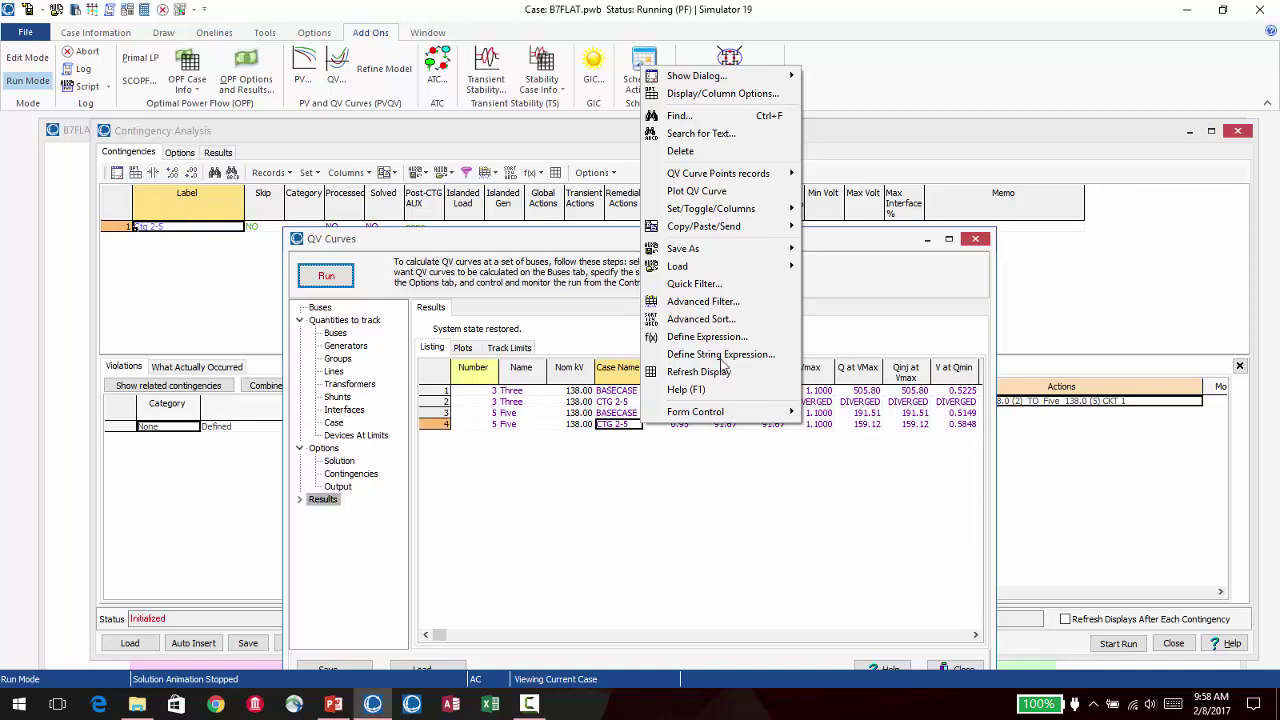
left_click(726, 193)
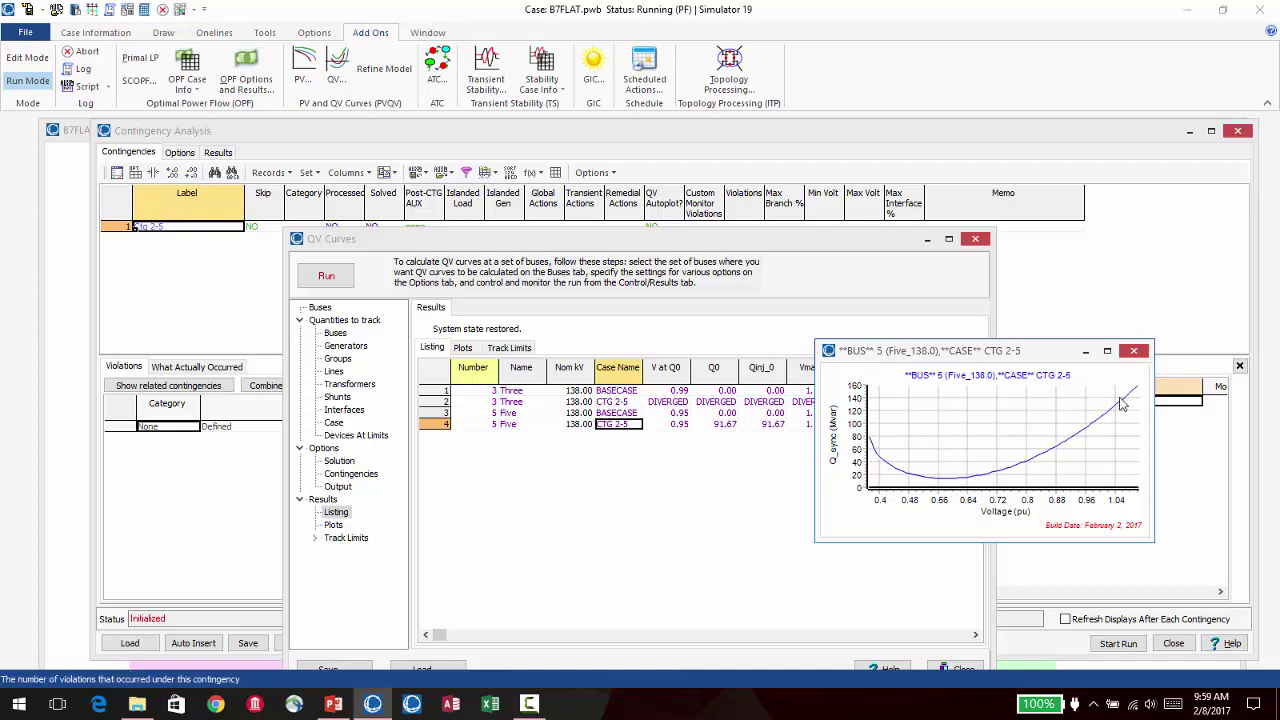
left_click(1134, 352)
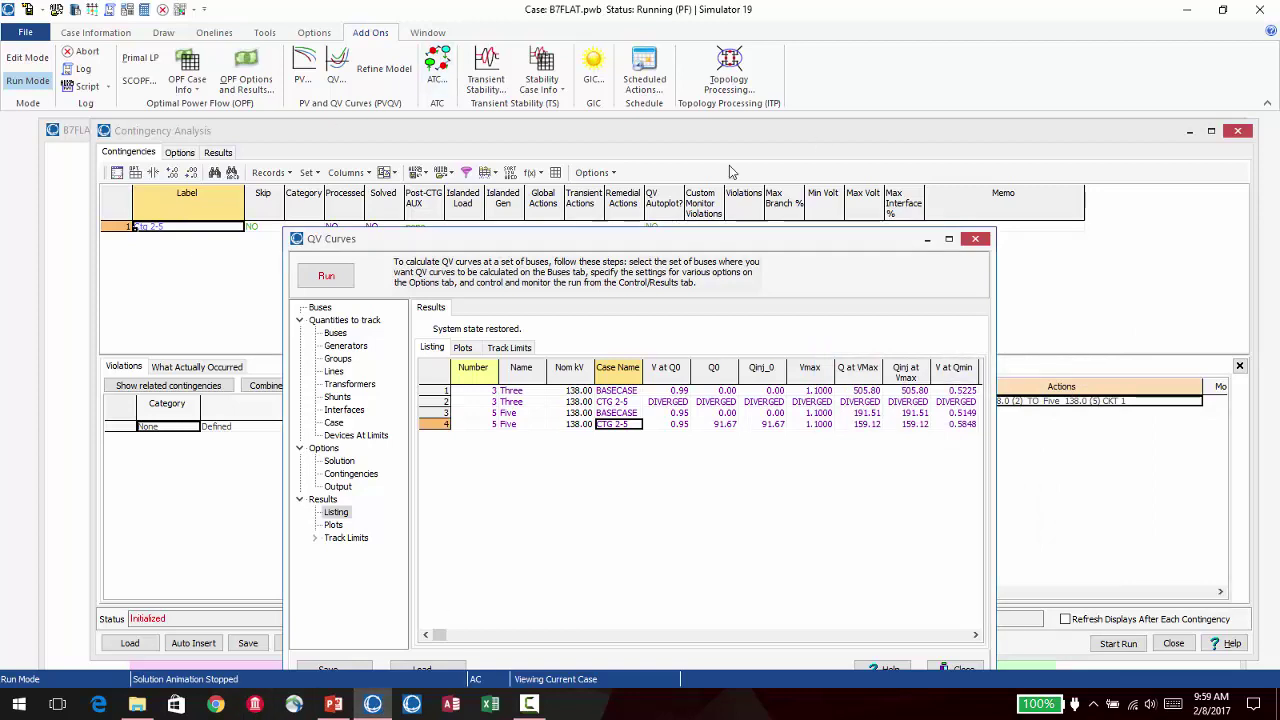
Step: In Edit Mode, add a switched shunt with a nominal 20 Mvar to bus Five on the oneline, and re-solve the power flow in Run Mode
left_click(73, 285)
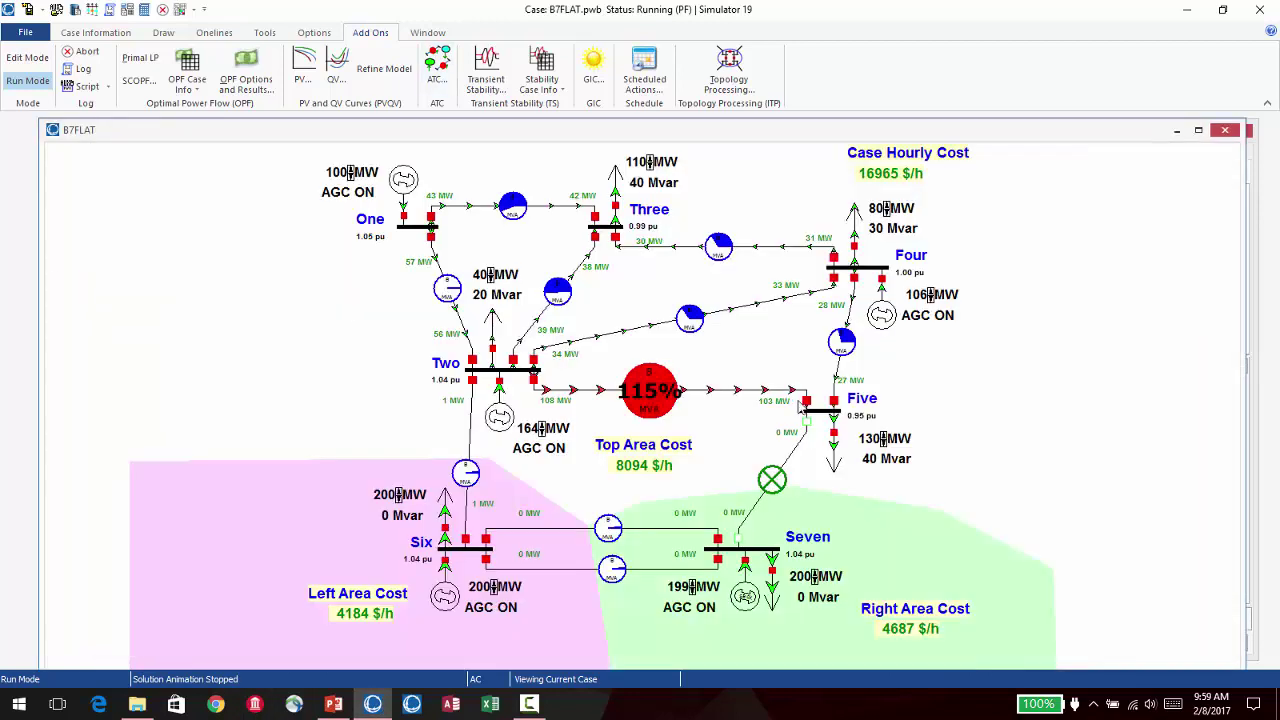
left_click(28, 58)
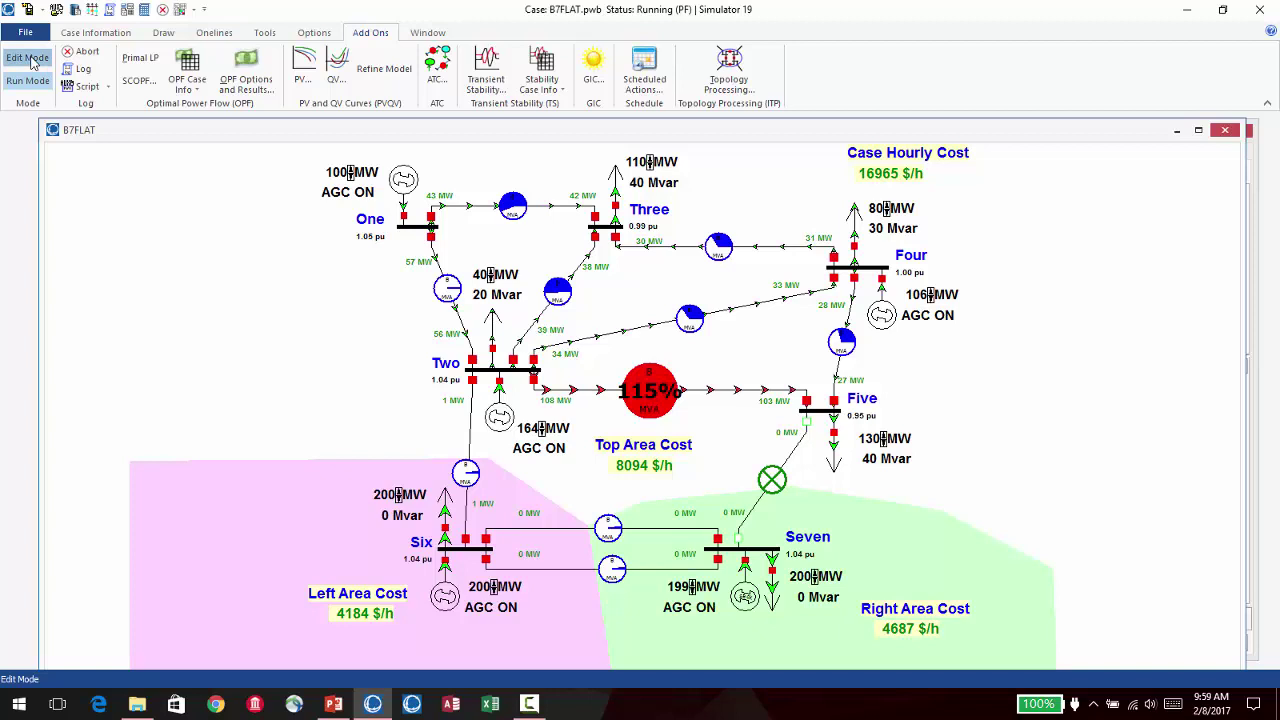
left_click(166, 36)
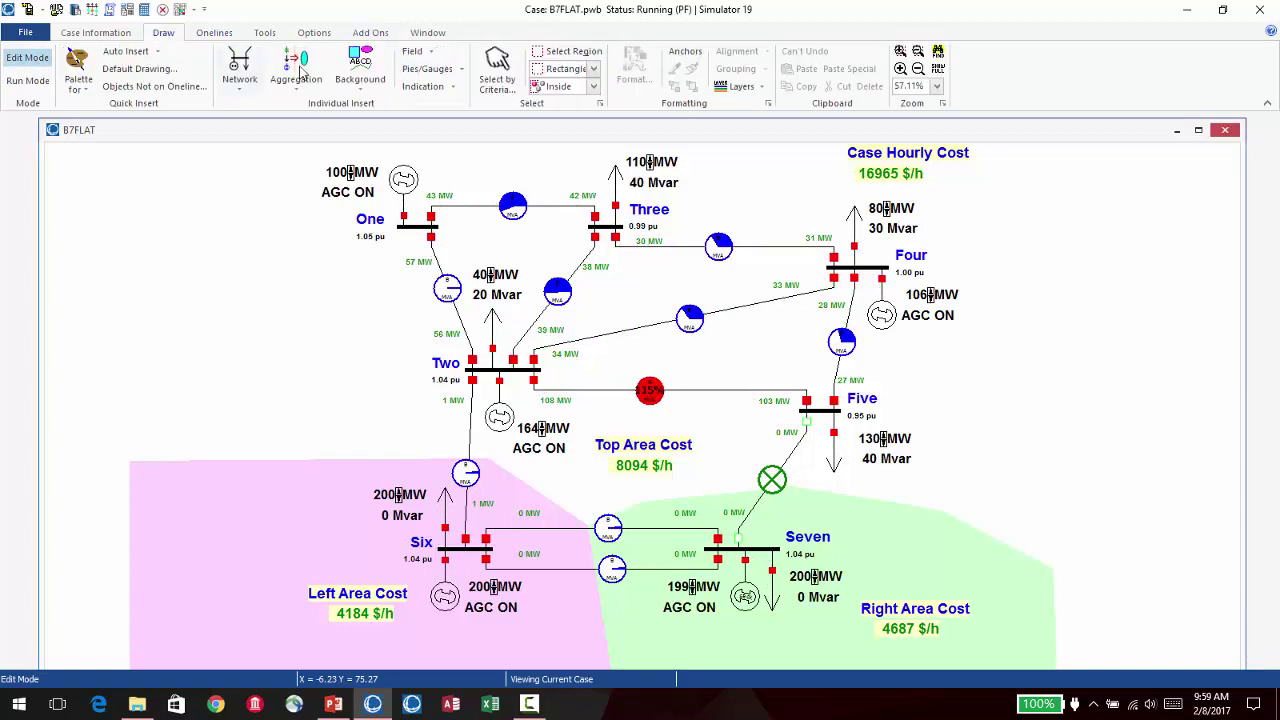
left_click(224, 88)
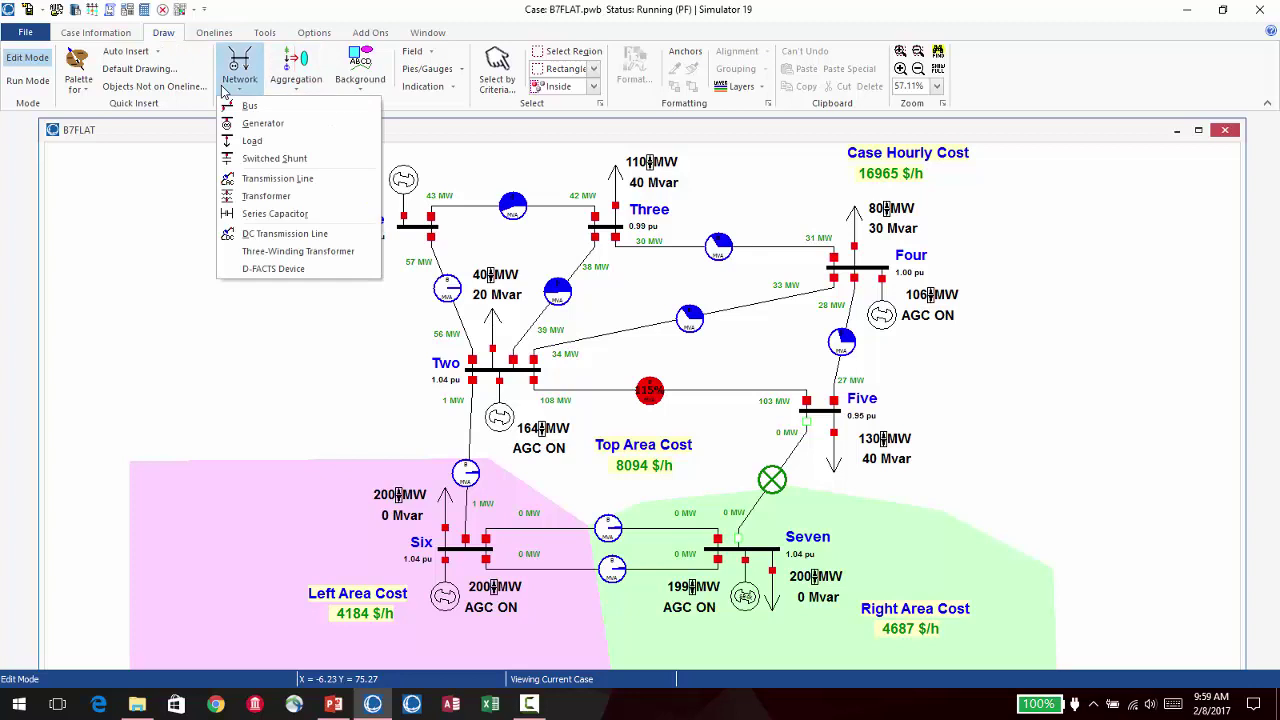
left_click(254, 160)
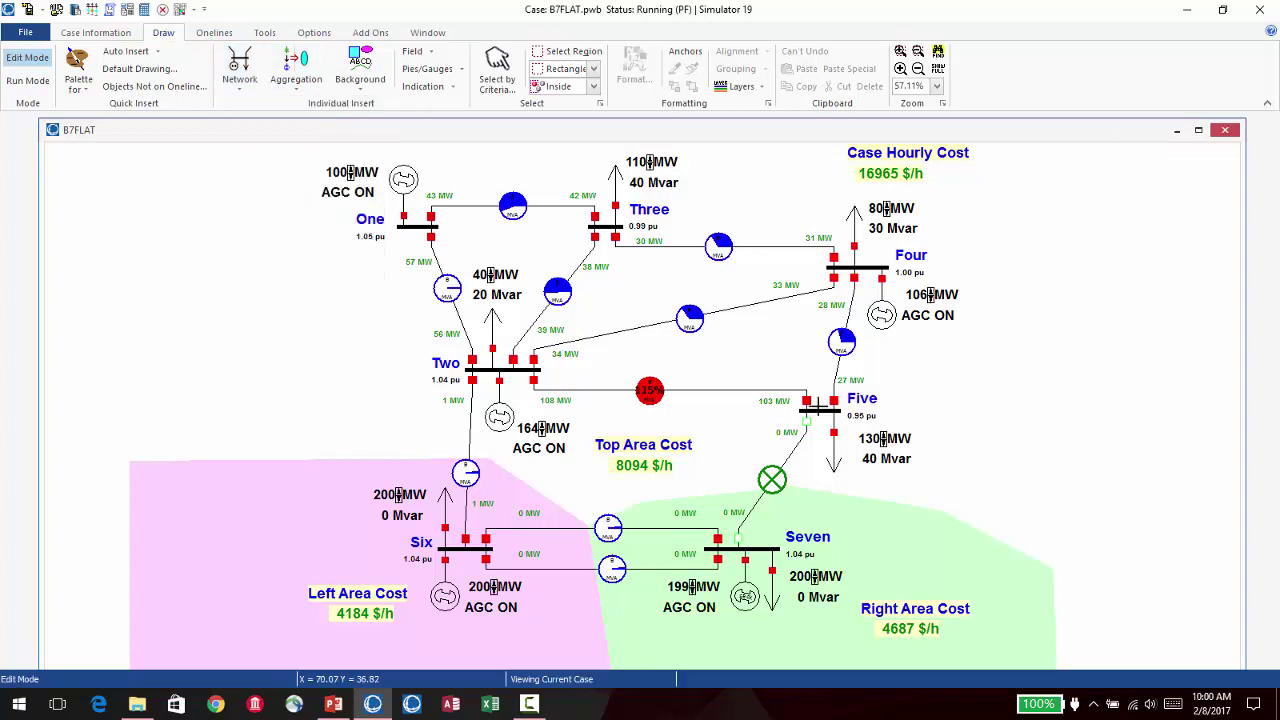
left_click(819, 408)
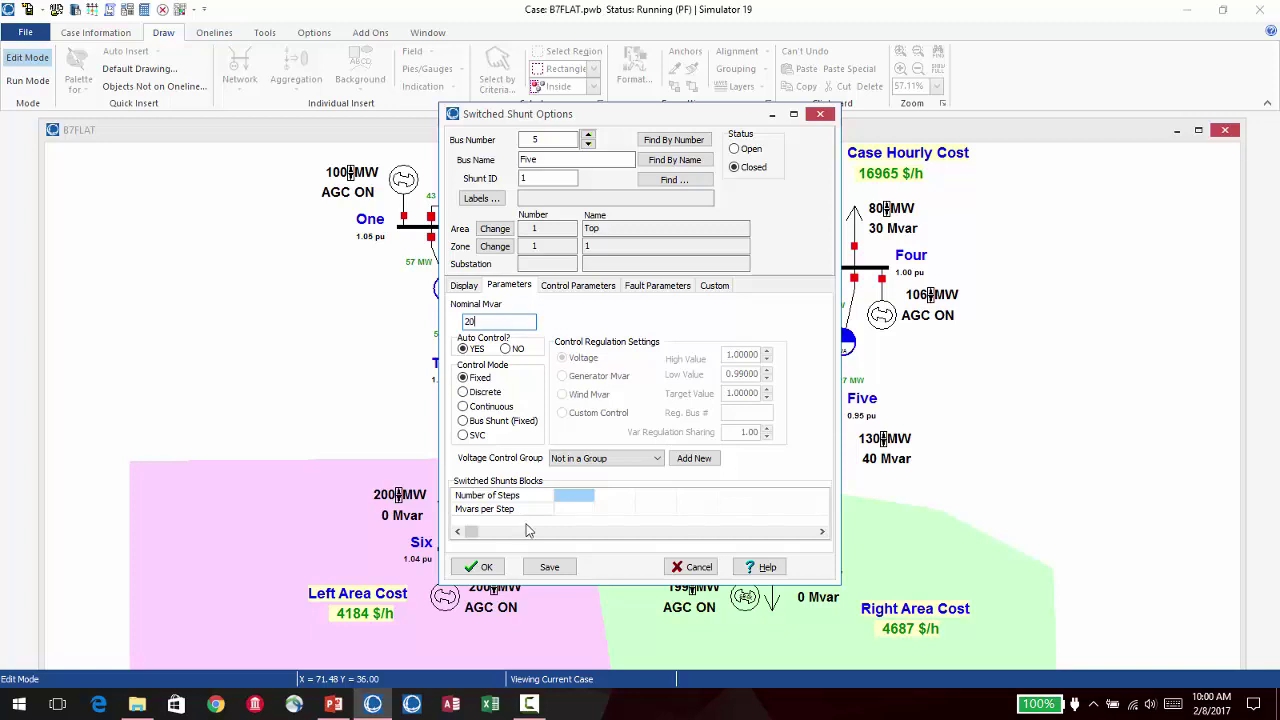
left_click(488, 567)
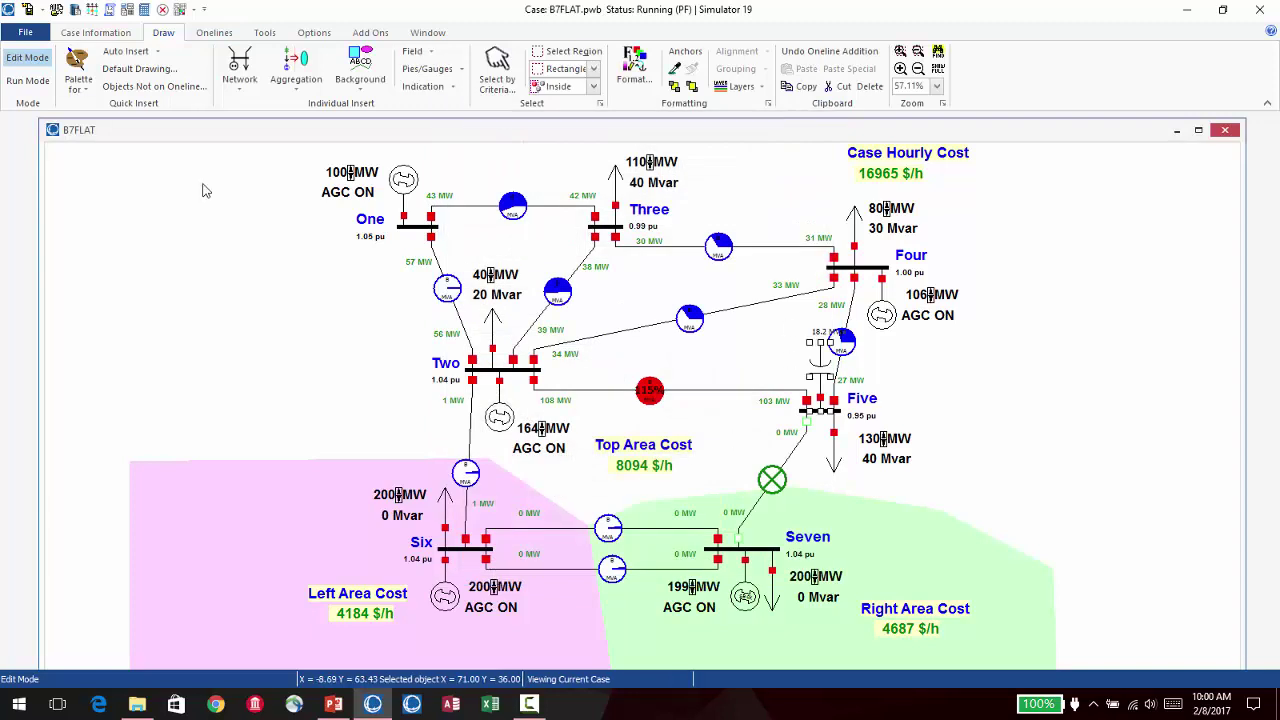
left_click(38, 86)
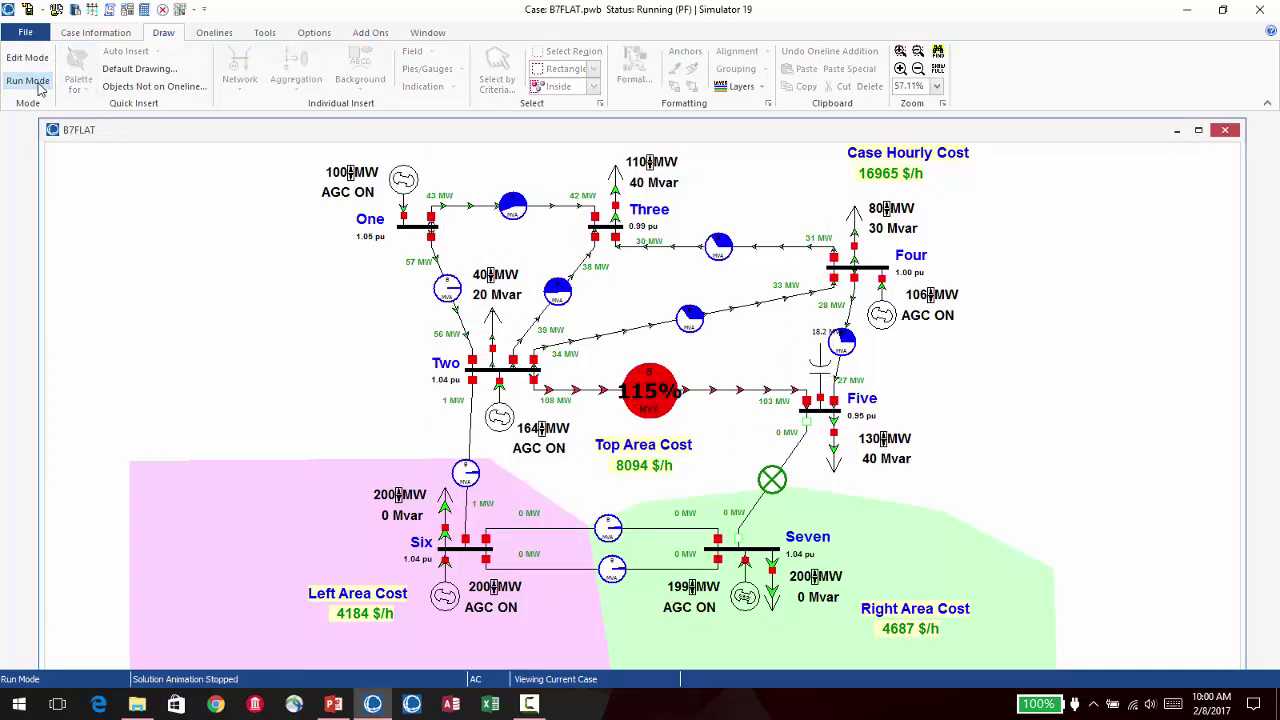
left_click(144, 12)
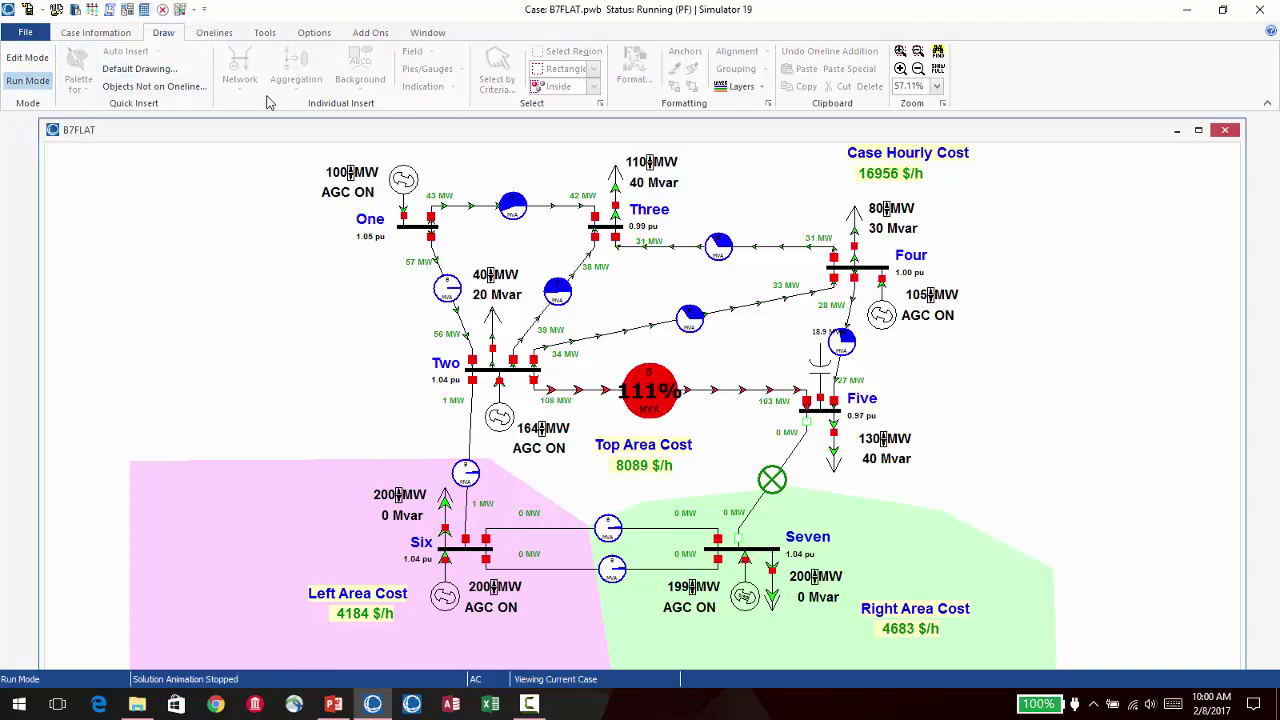
Step: Set the current power flow case as the reference for the contingency analysis and close the contingency analysis dialog
left_click(265, 32)
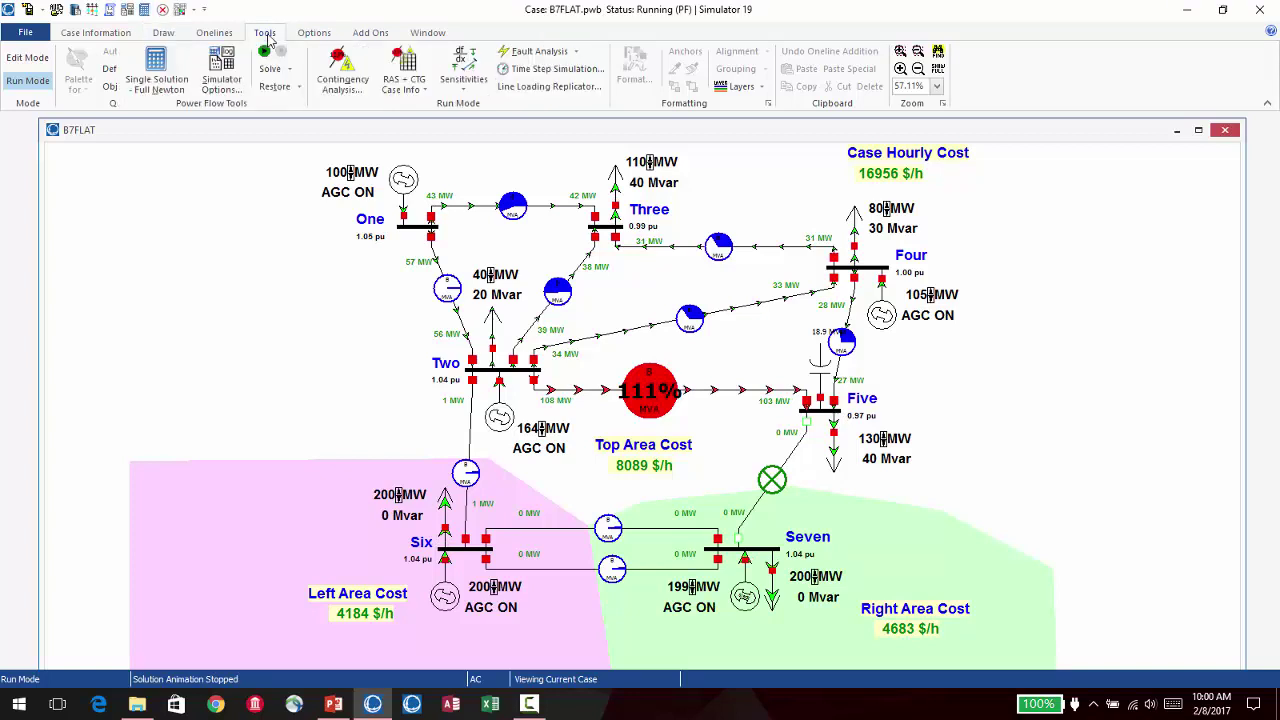
left_click(350, 90)
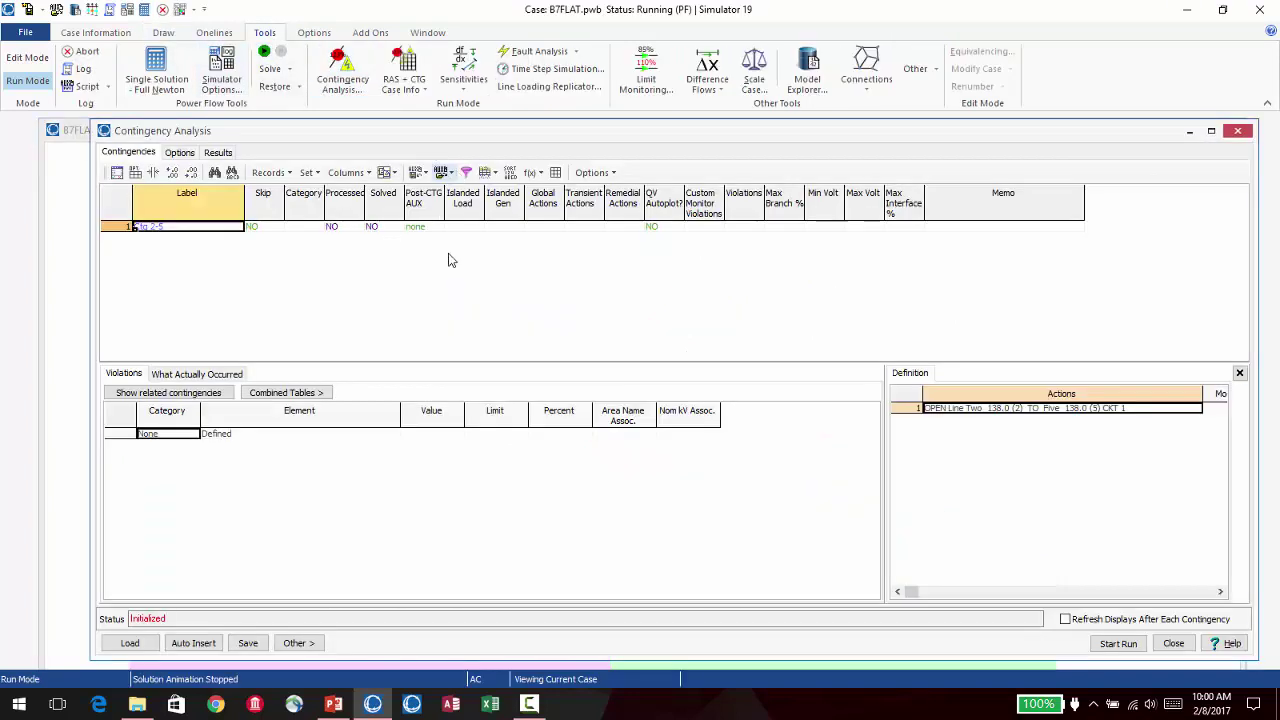
left_click(298, 643)
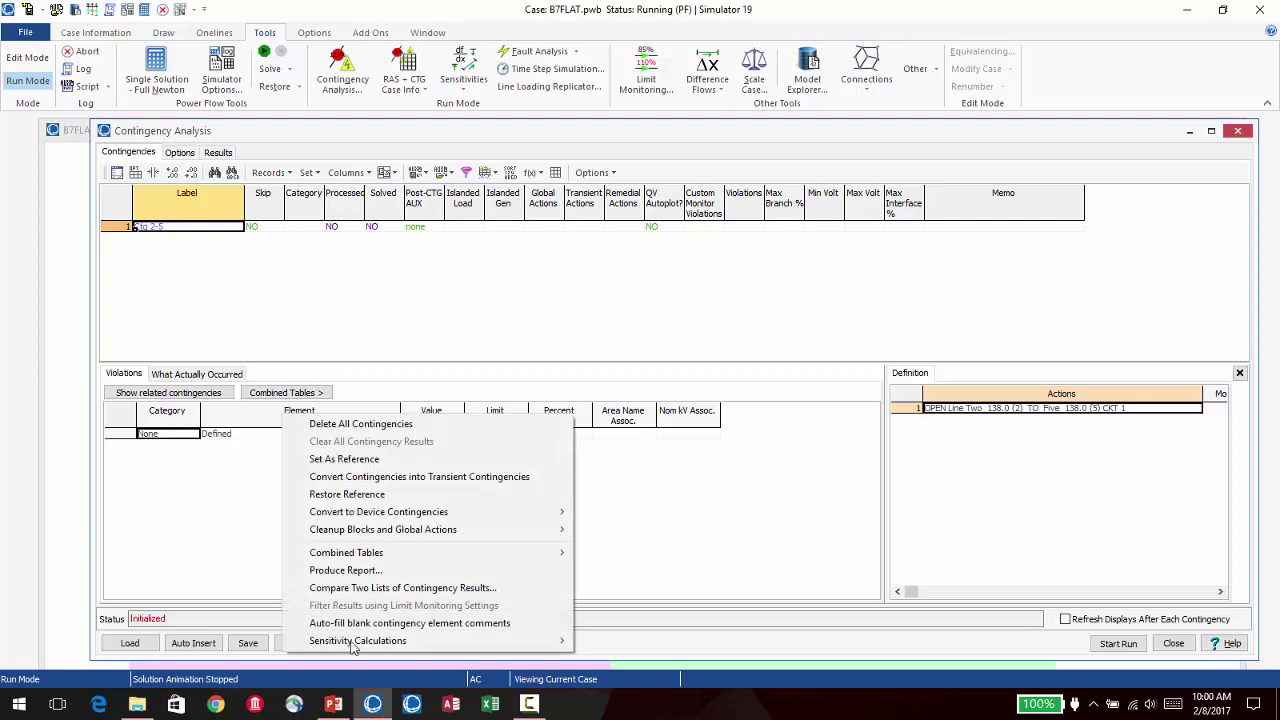
left_click(396, 461)
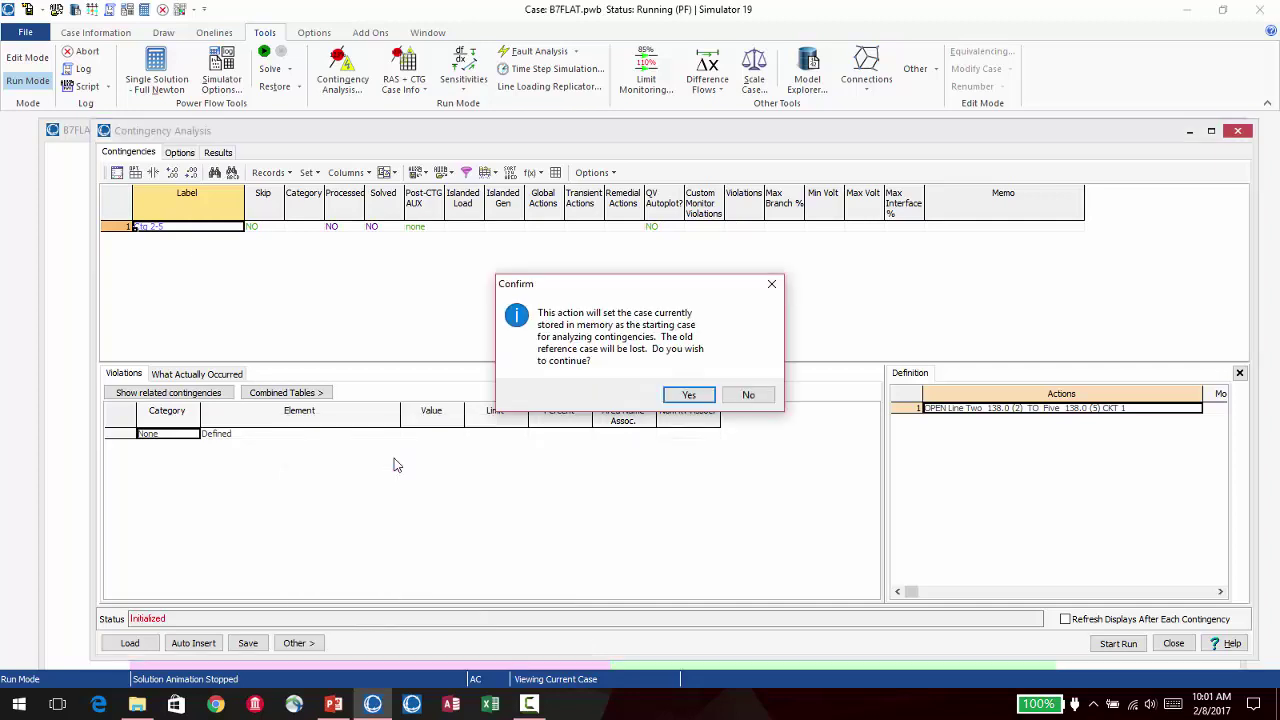
left_click(690, 396)
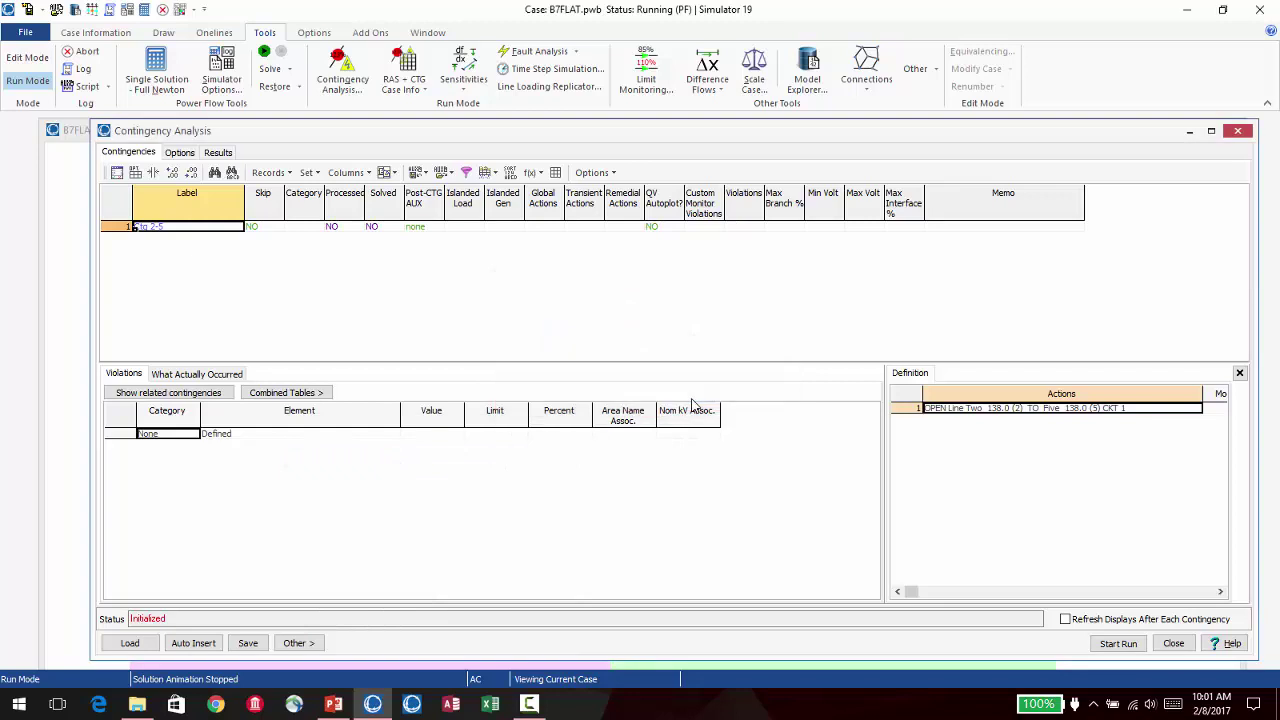
left_click(1242, 133)
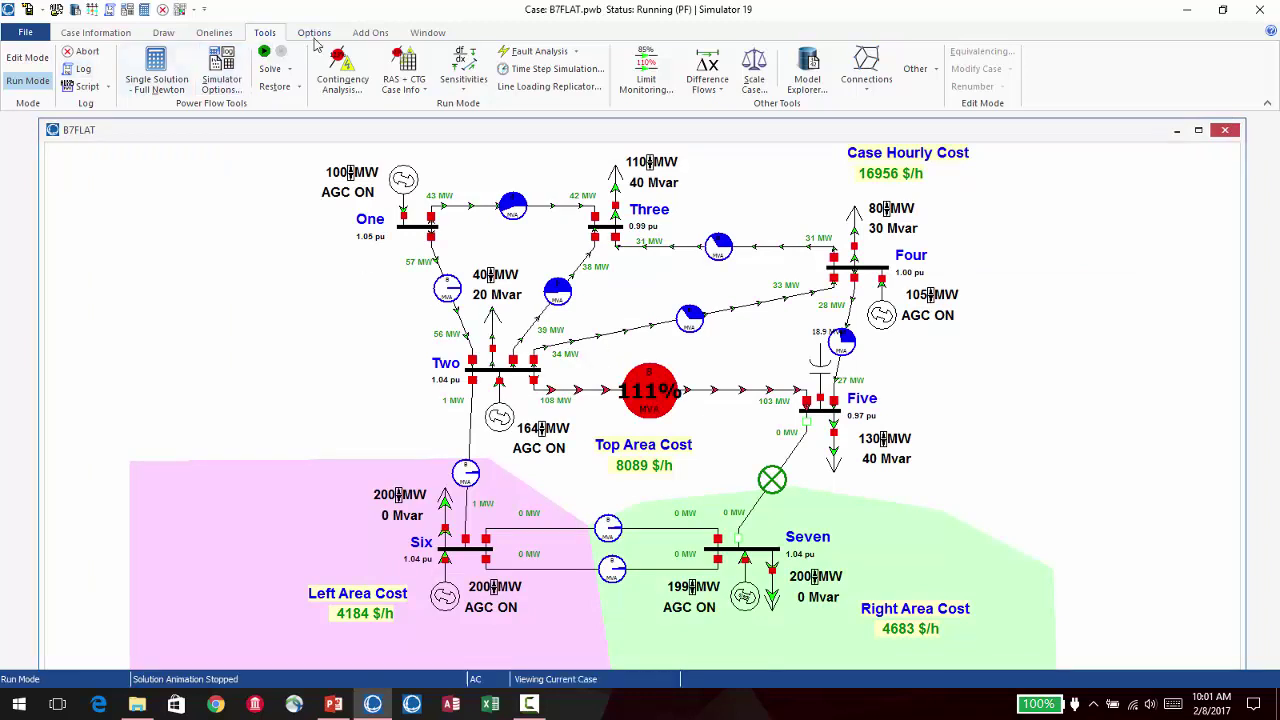
Step: Re-run the QV curve analysis with the 20 Mvar shunt in service and close the base case plots
left_click(371, 33)
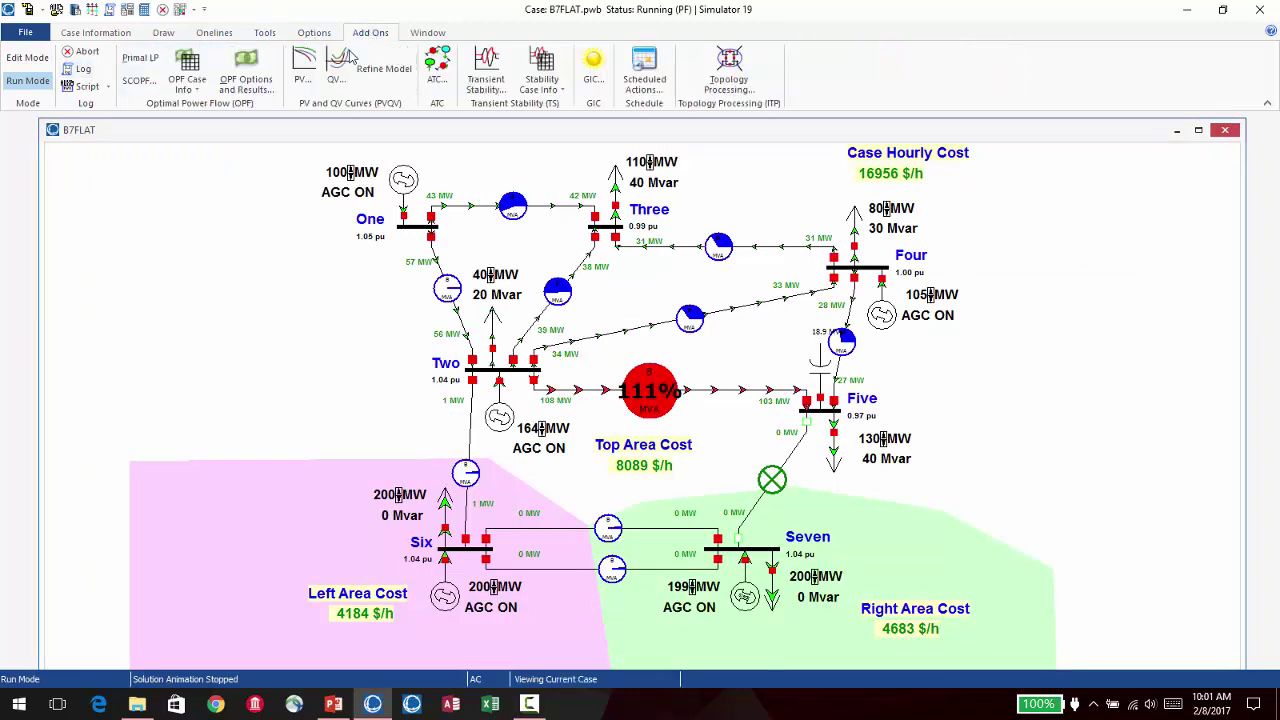
left_click(345, 64)
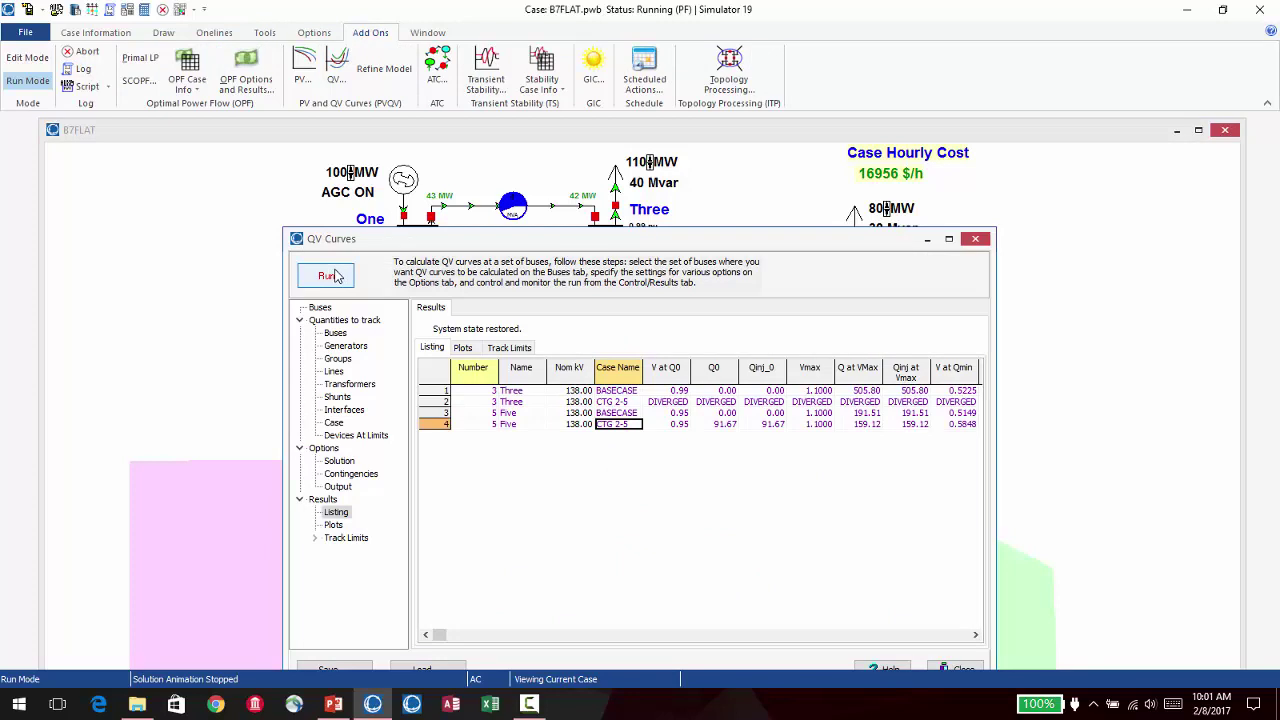
left_click(335, 276)
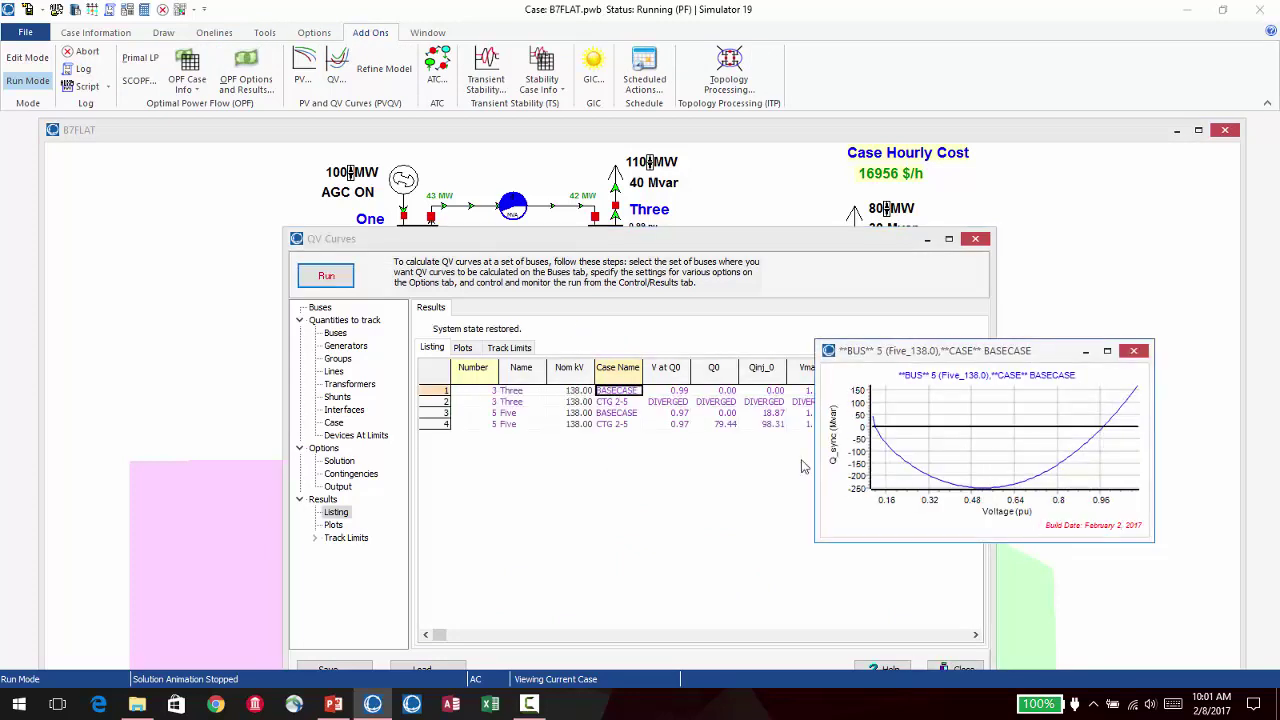
left_click(1134, 354)
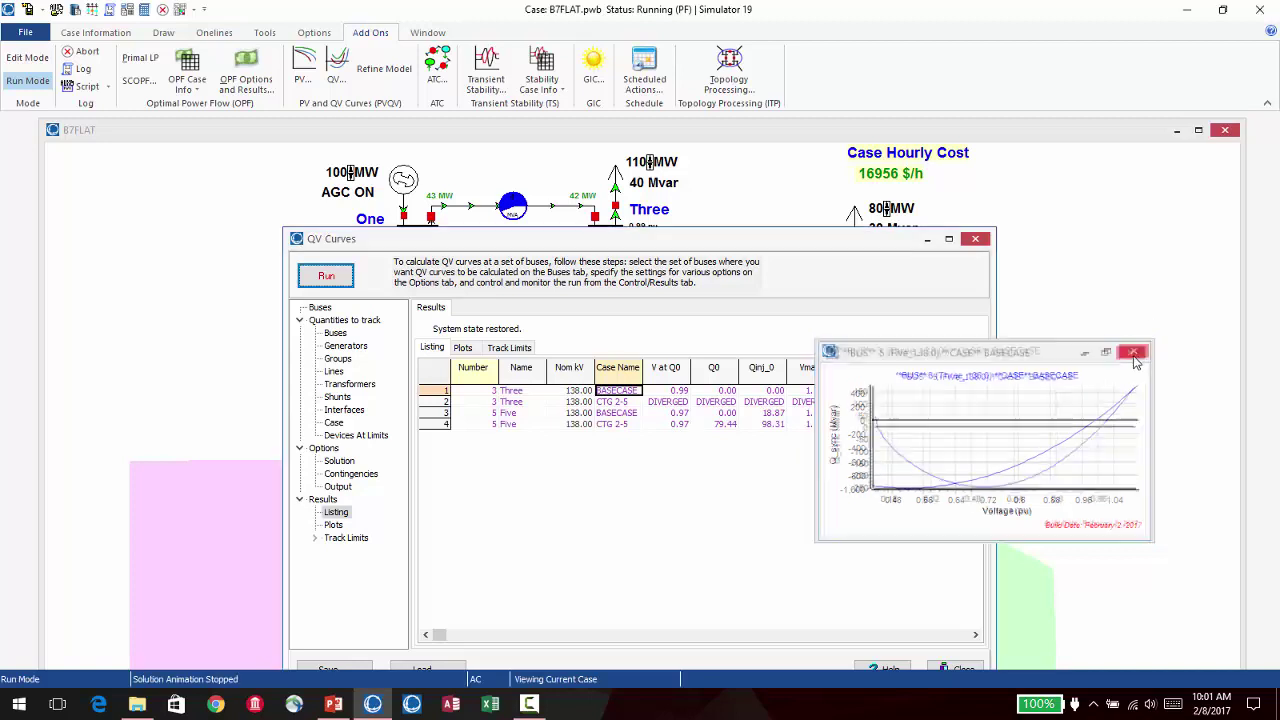
left_click(1134, 352)
Step: Plot the QV curve of bus Five under CTG 2-5 and move the plot clear of the switched shunt on the oneline
right_click(662, 424)
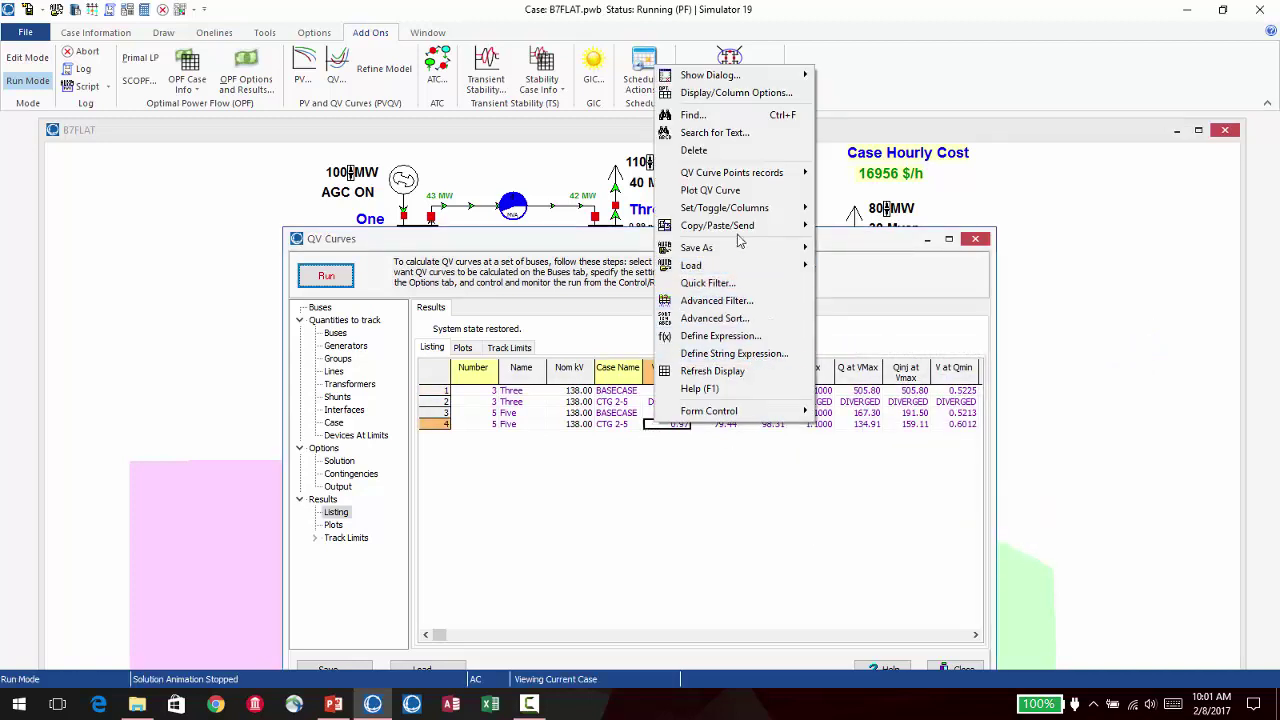
left_click(737, 190)
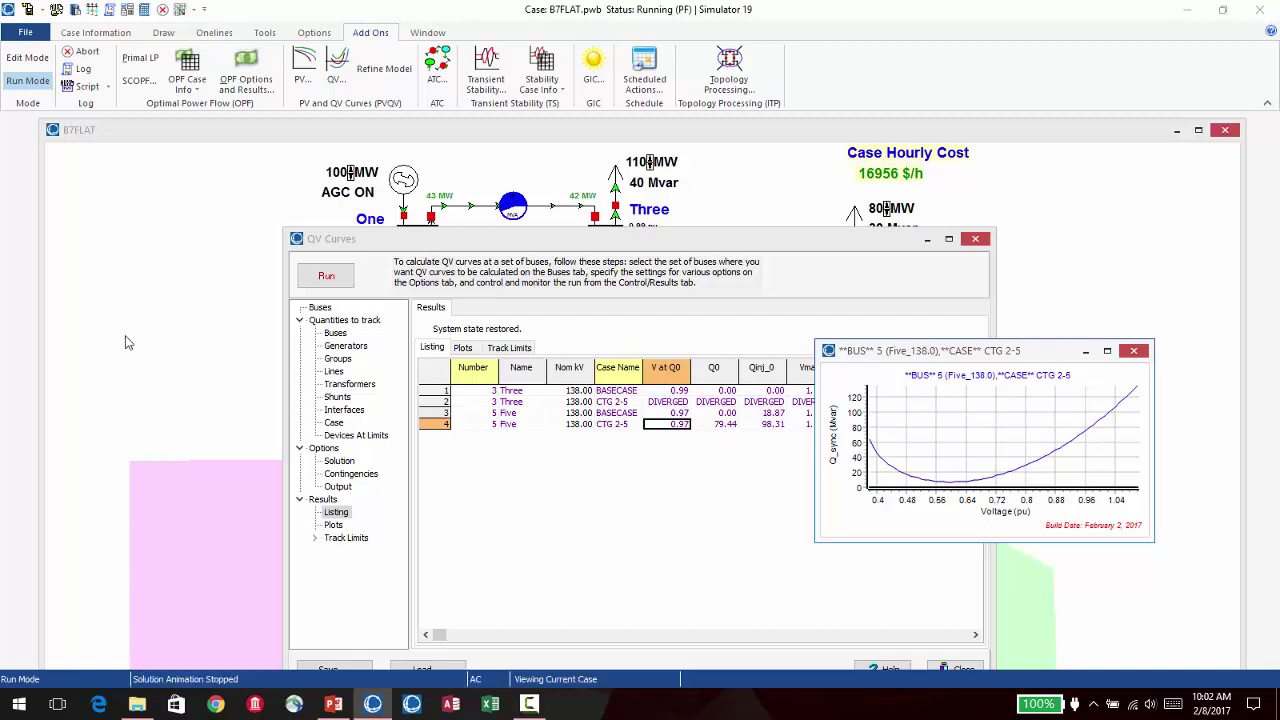
left_click(193, 360)
left_click_drag(1045, 355, 1072, 455)
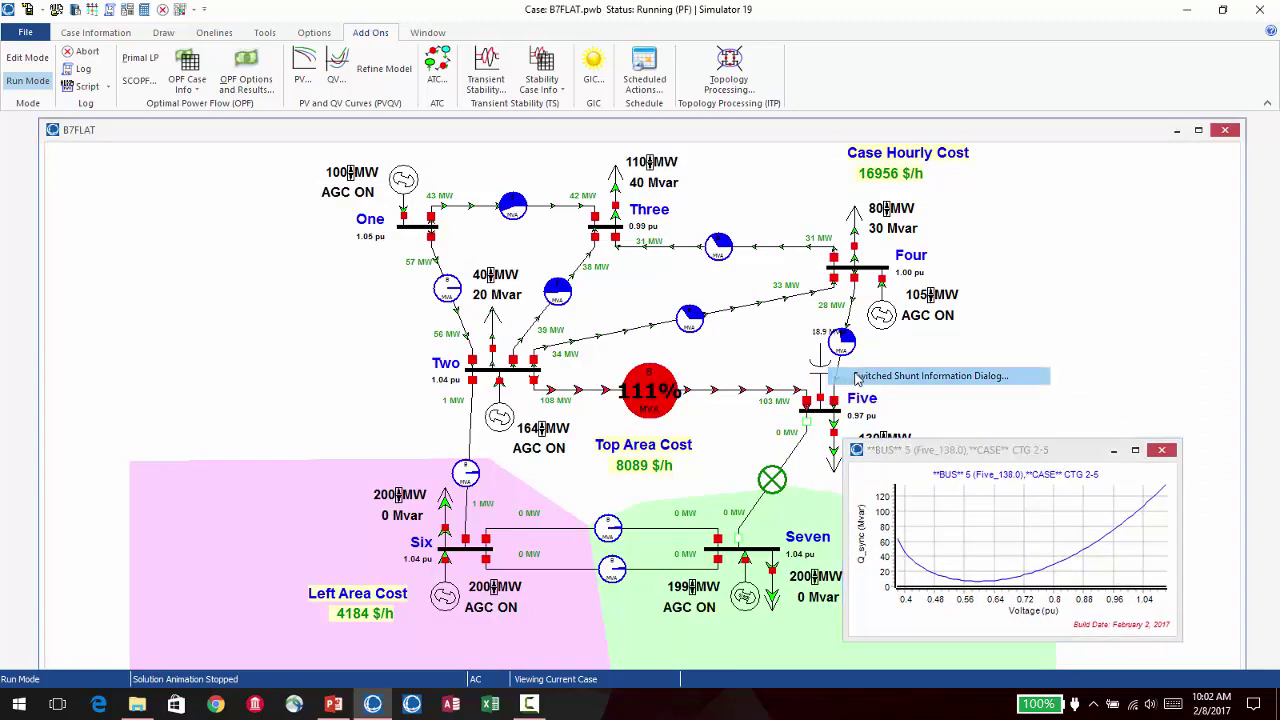
Step: Set the nominal Mvar of the switched shunt at bus Five to 110 and re-solve the power flow
left_click(850, 376)
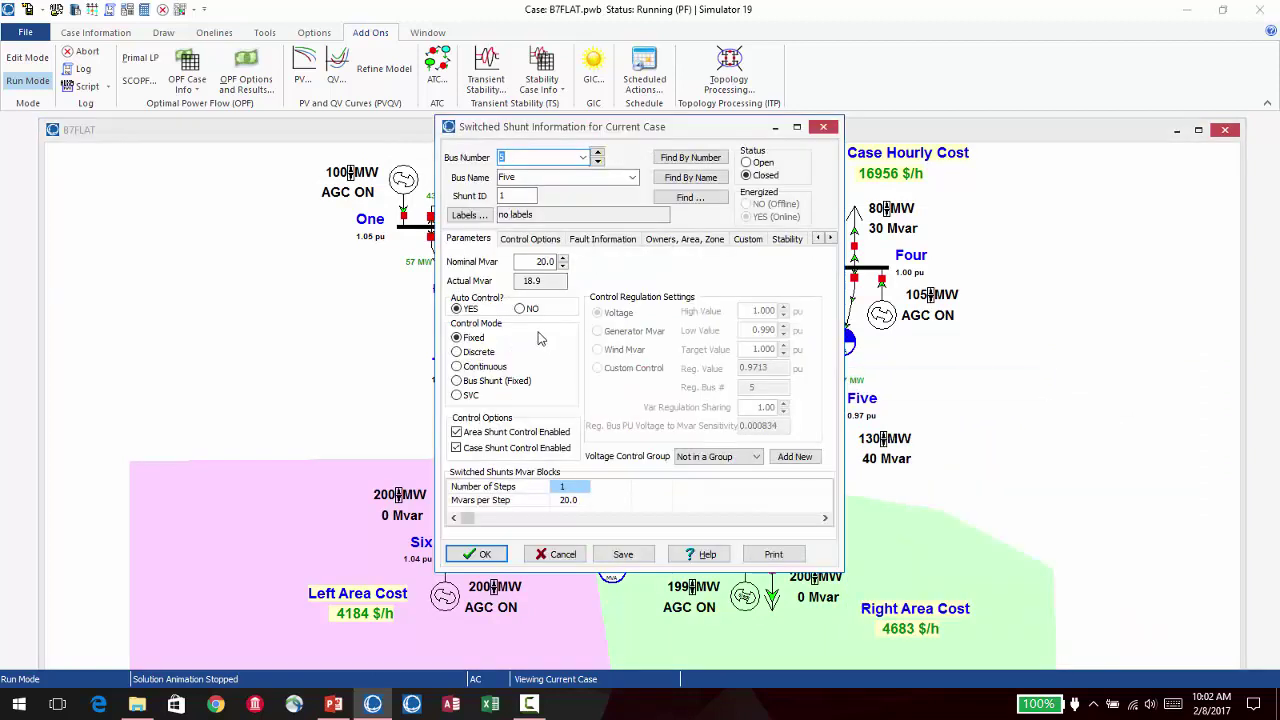
left_click(544, 262)
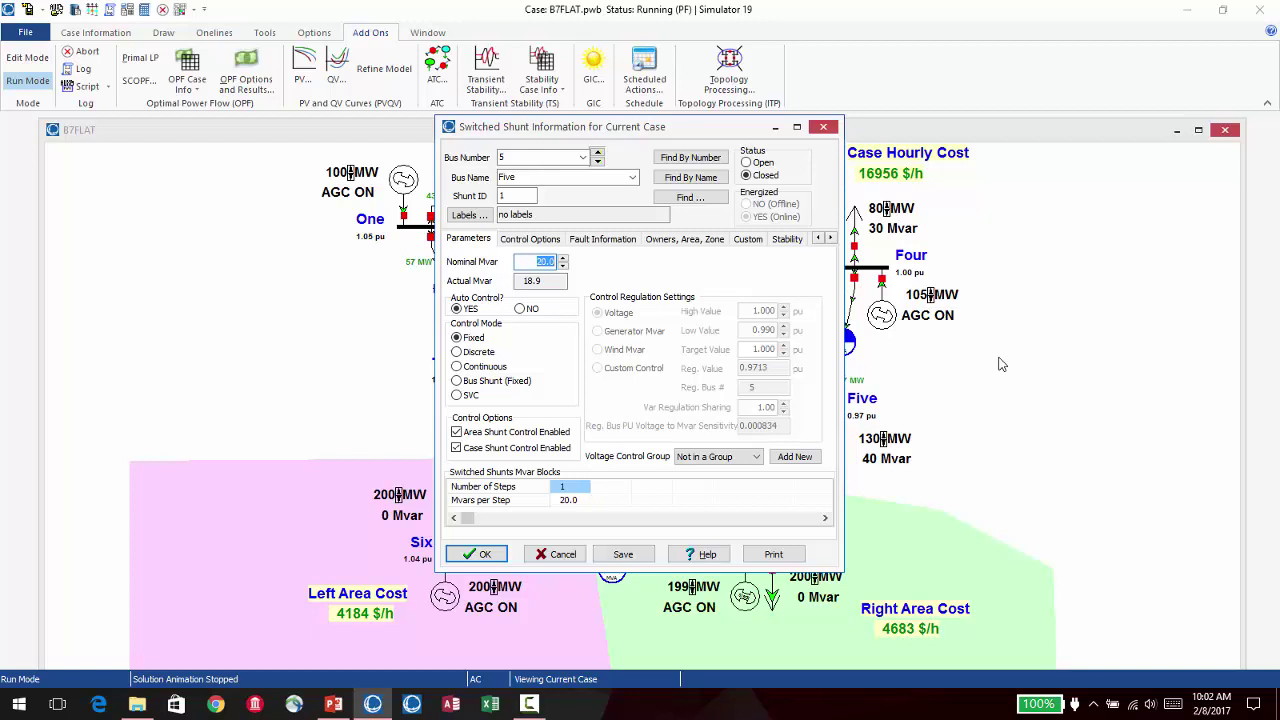
type("110")
left_click(477, 553)
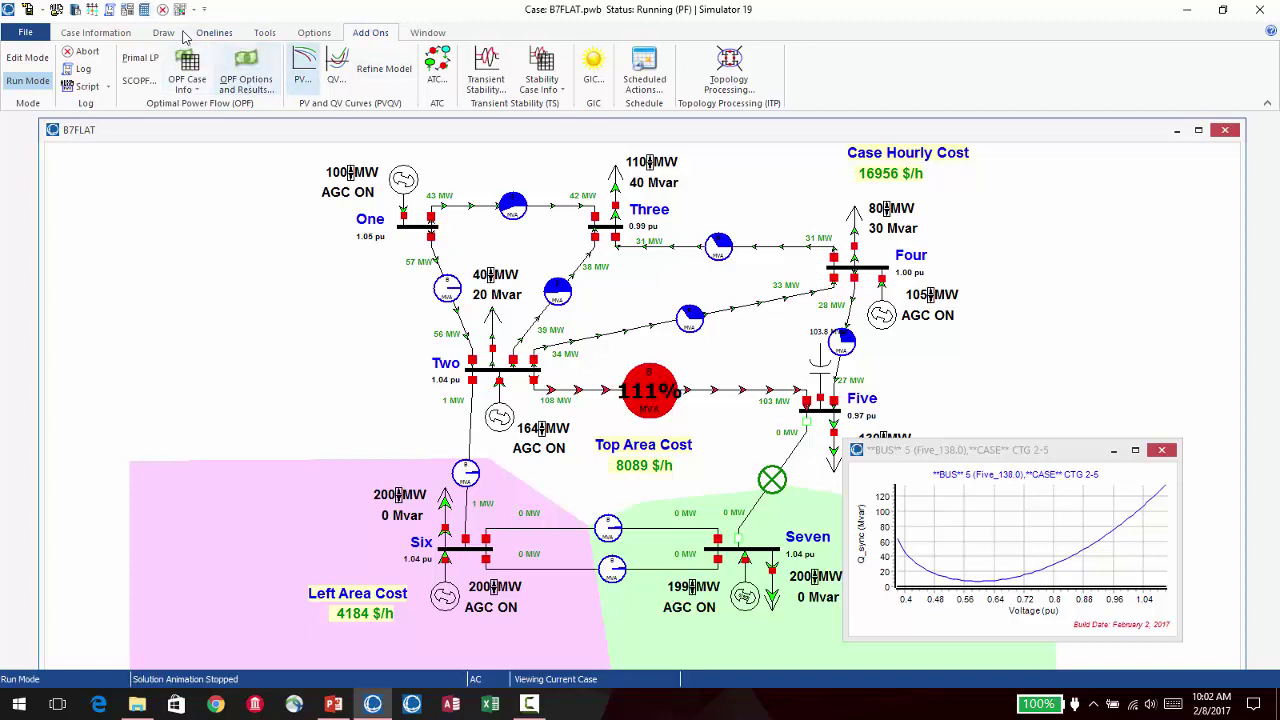
left_click(146, 10)
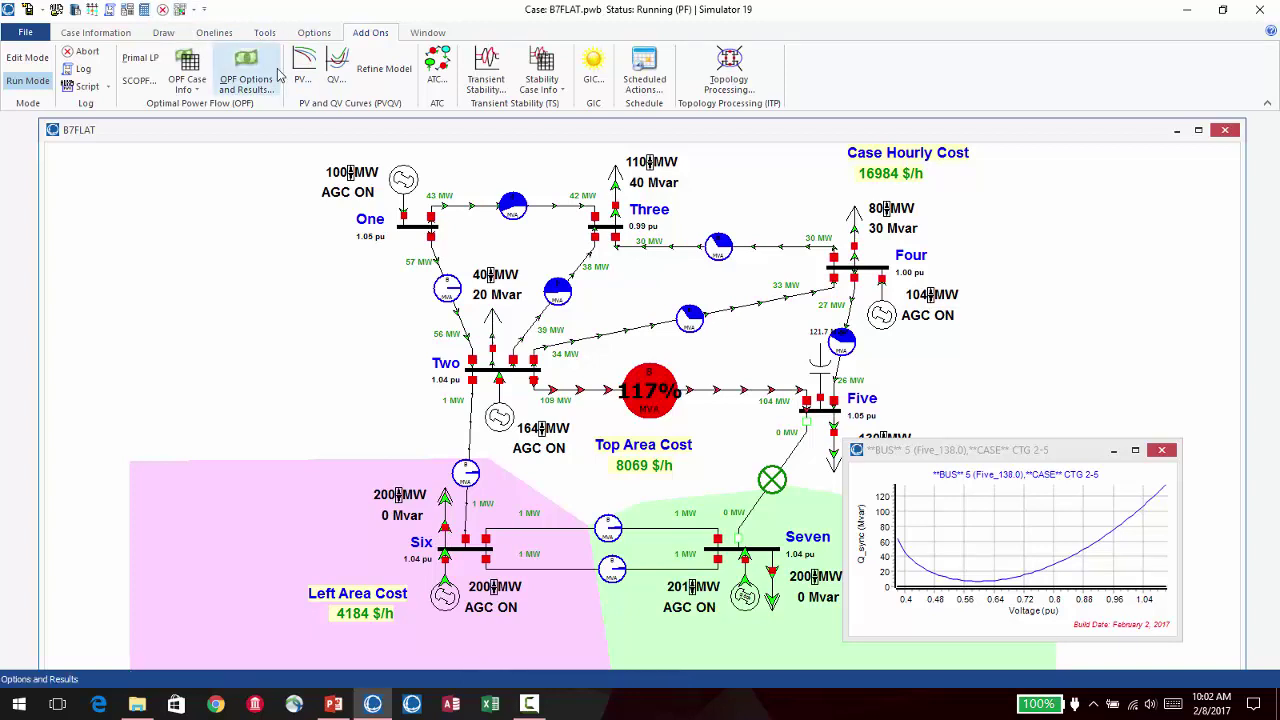
Step: Make the re-solved case the contingency analysis reference, then close the bus Five plot and the contingency analysis dialog
scroll(322, 70, "up", 2)
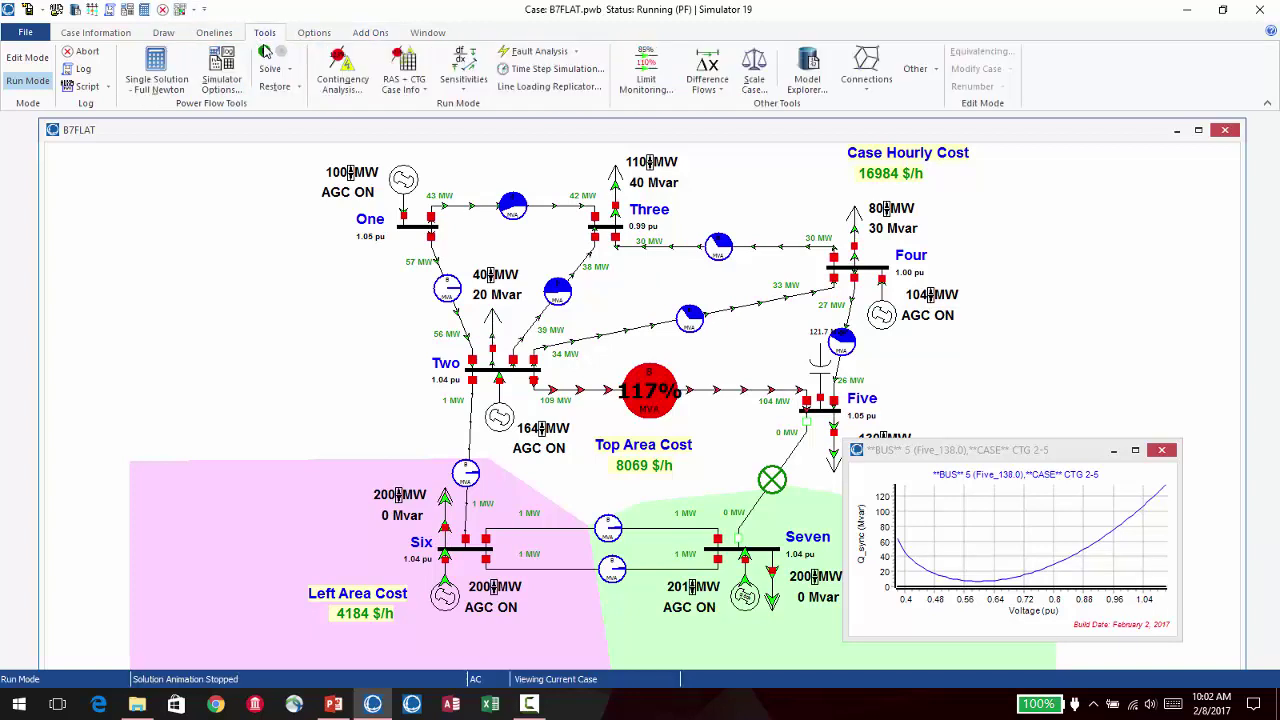
left_click(325, 68)
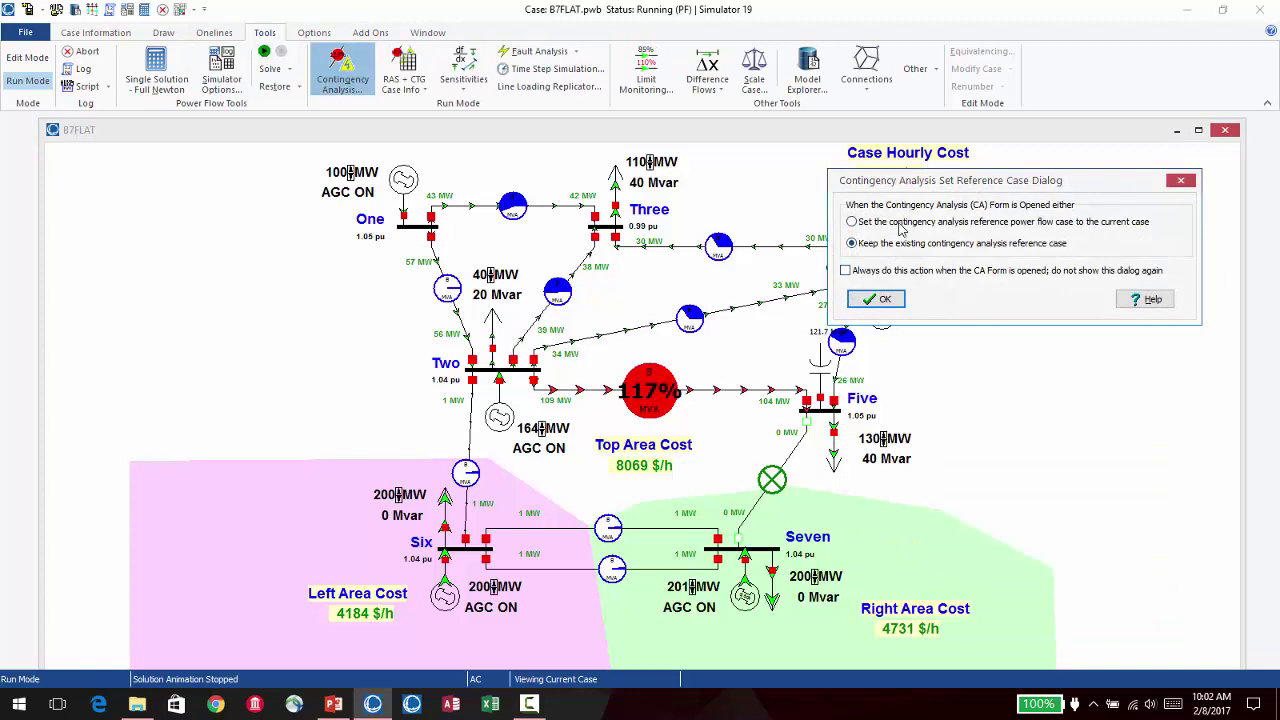
left_click(899, 224)
left_click(877, 300)
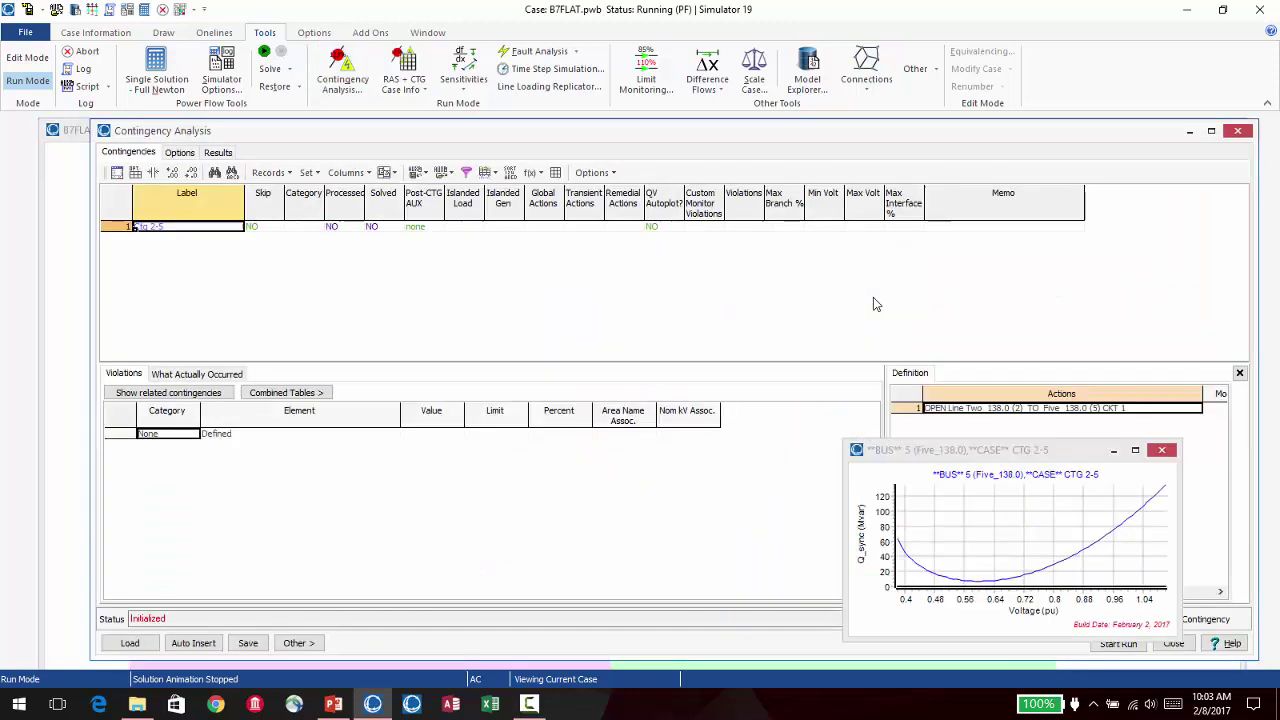
left_click(312, 645)
left_click(349, 460)
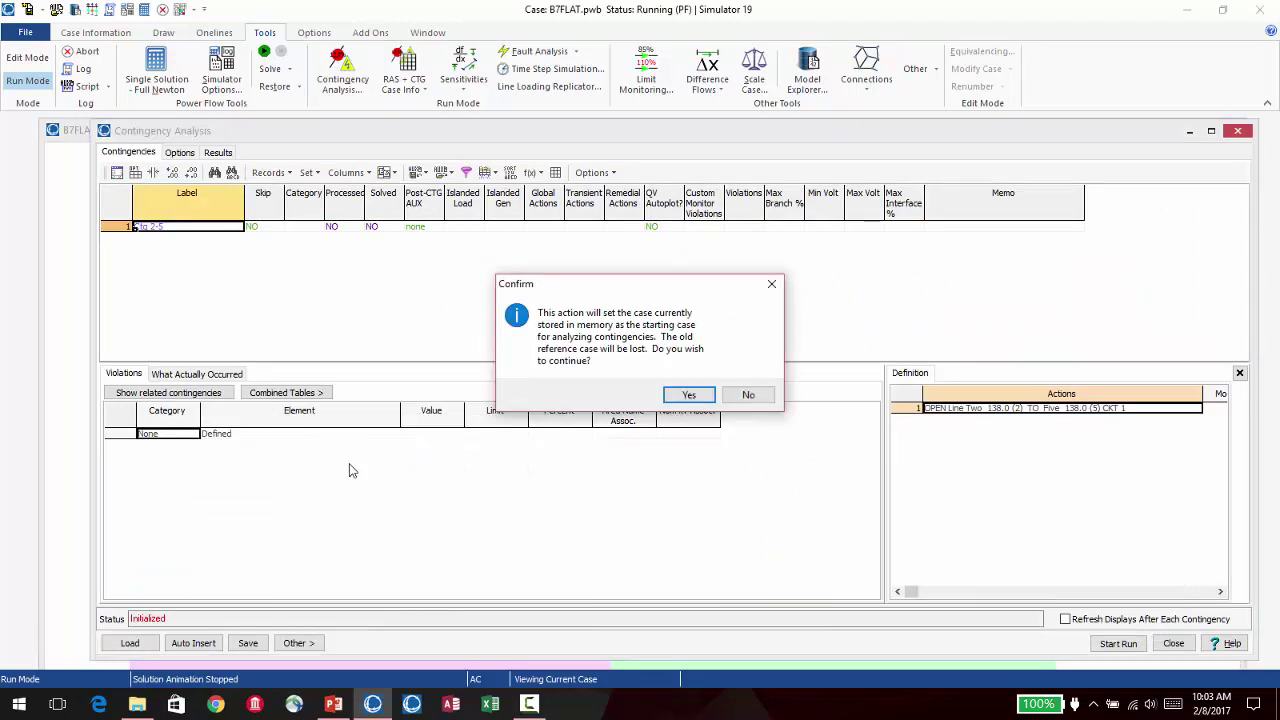
left_click(687, 397)
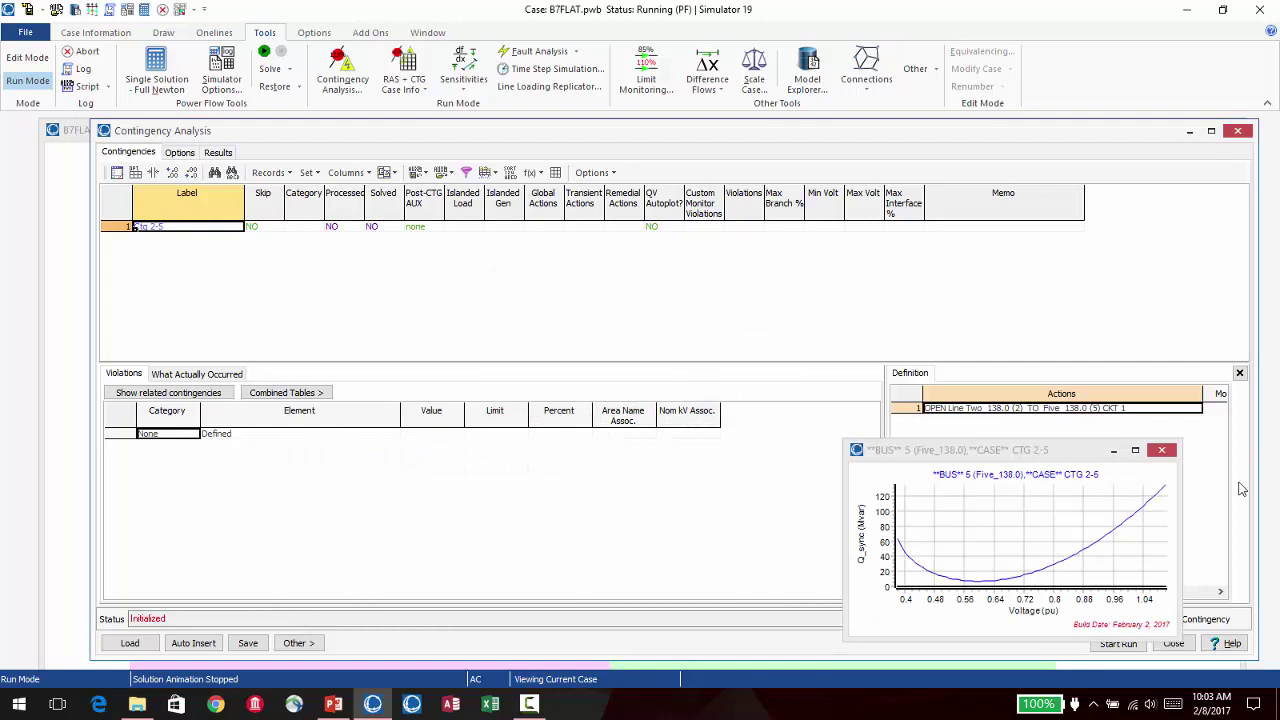
left_click(1162, 450)
left_click(1237, 131)
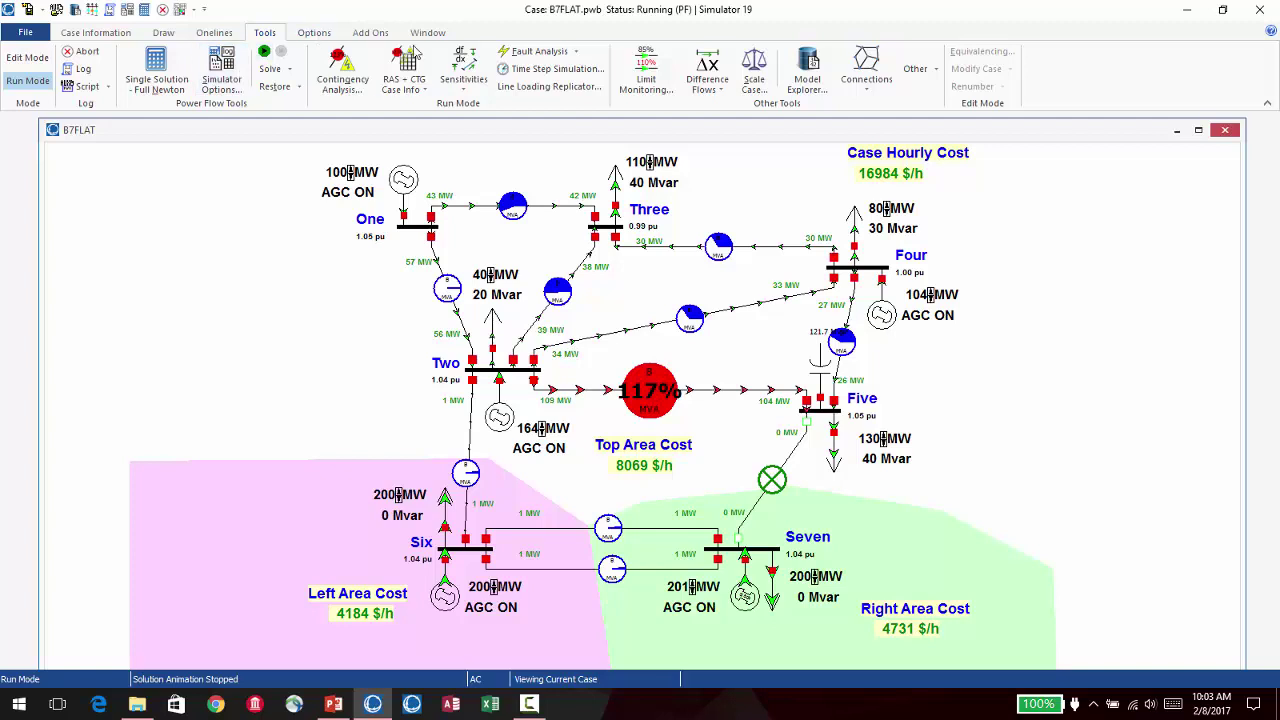
Step: Run the QV curve analysis with the 110 Mvar shunt and plot the curve of bus Five under CTG 2-5
left_click(370, 34)
left_click(337, 70)
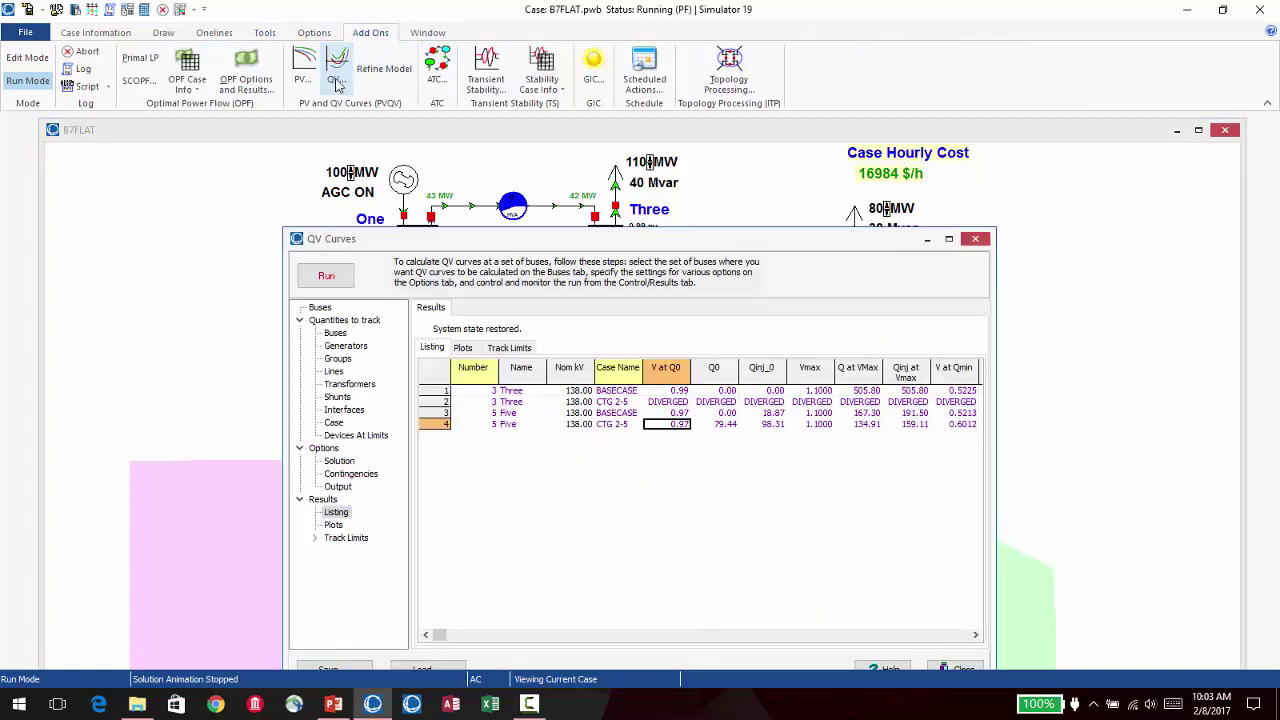
left_click(330, 278)
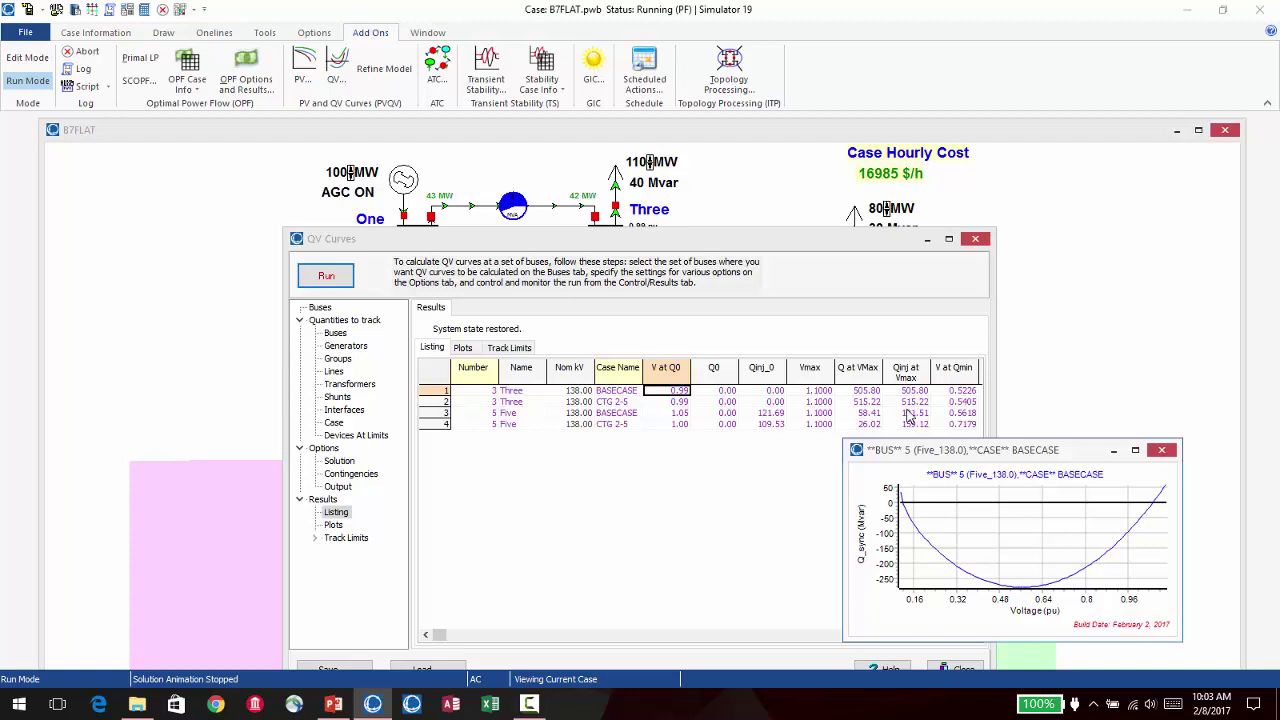
left_click(679, 430)
right_click(679, 432)
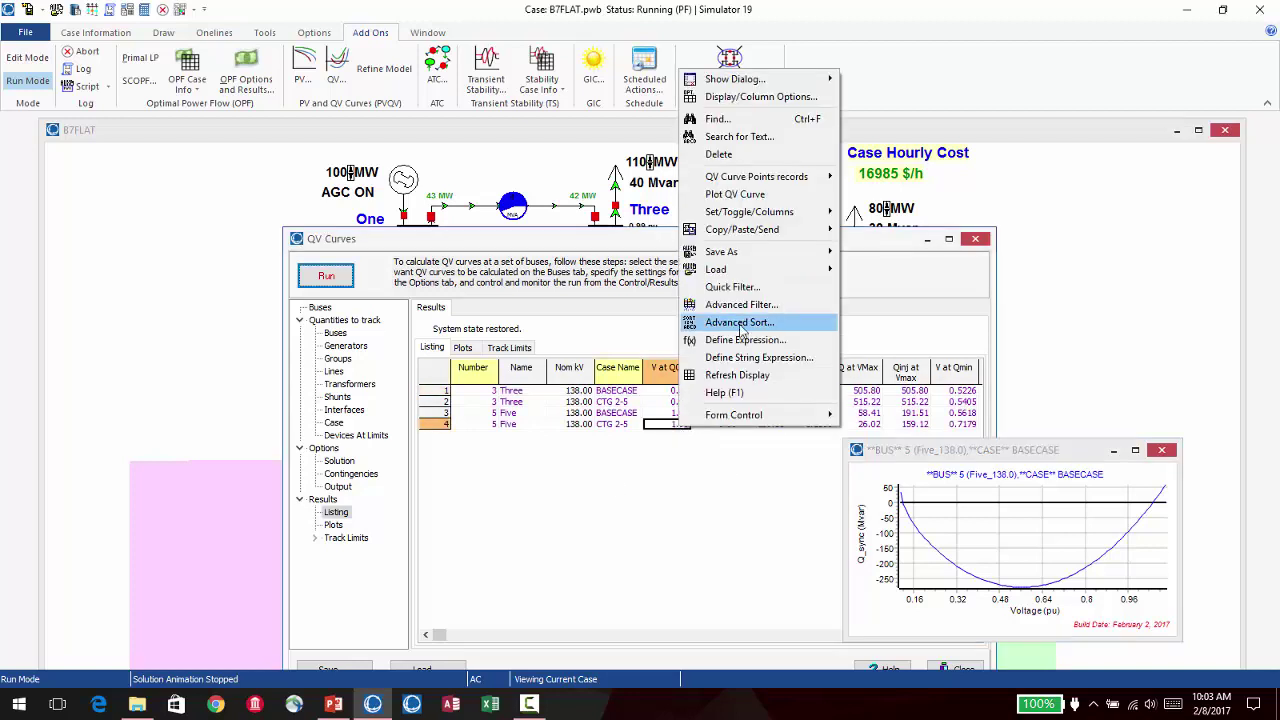
left_click(740, 195)
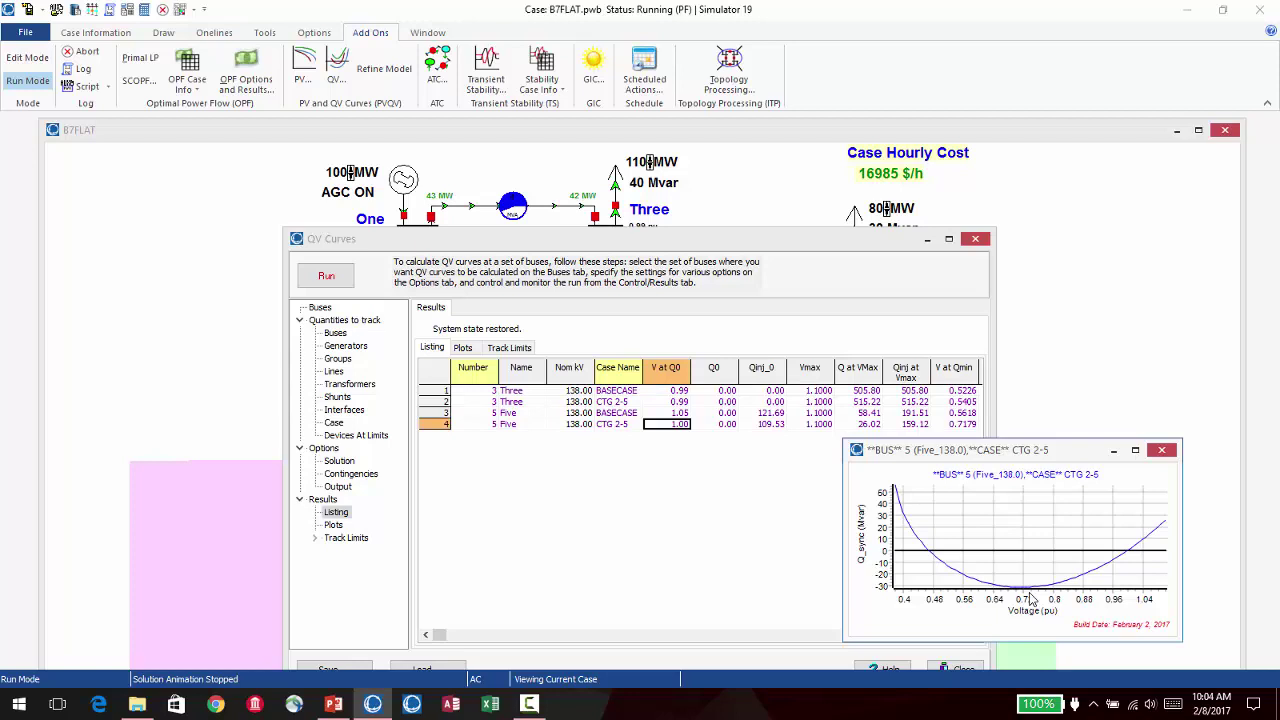
Step: Plot and examine the QV curve of bus Three under CTG 2-5, and close that plot
right_click(677, 404)
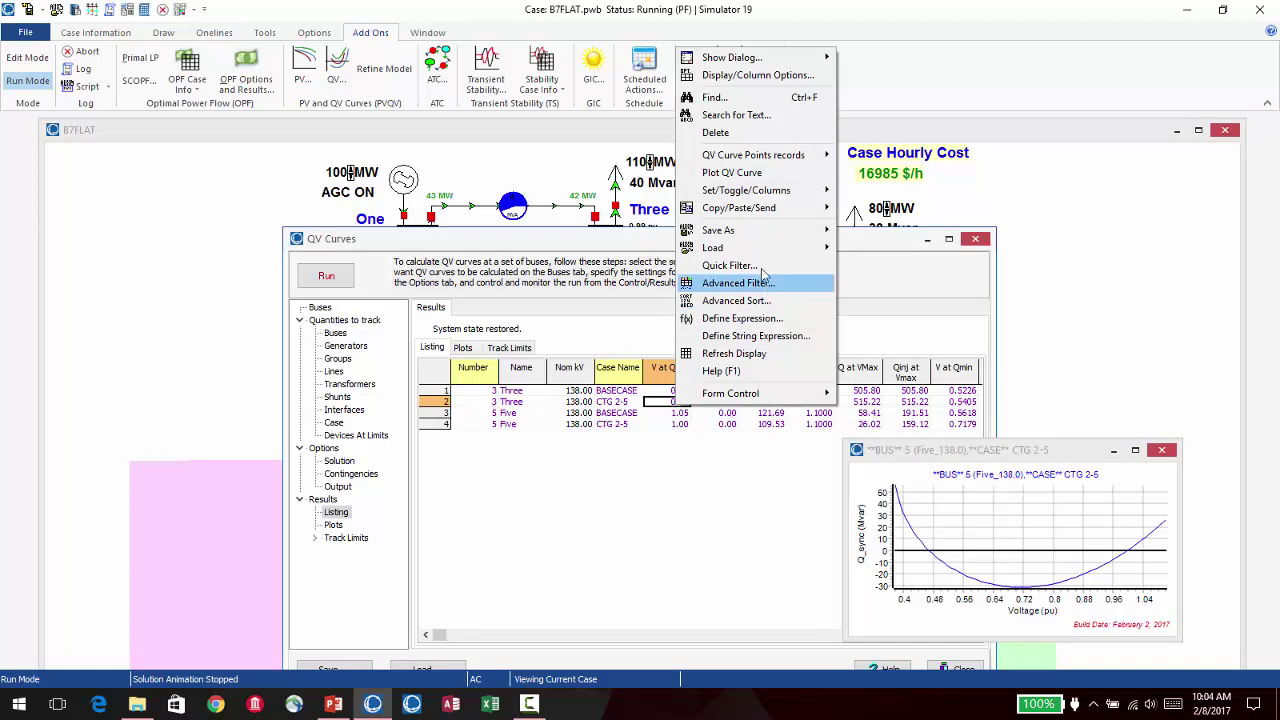
mouse_move(773, 398)
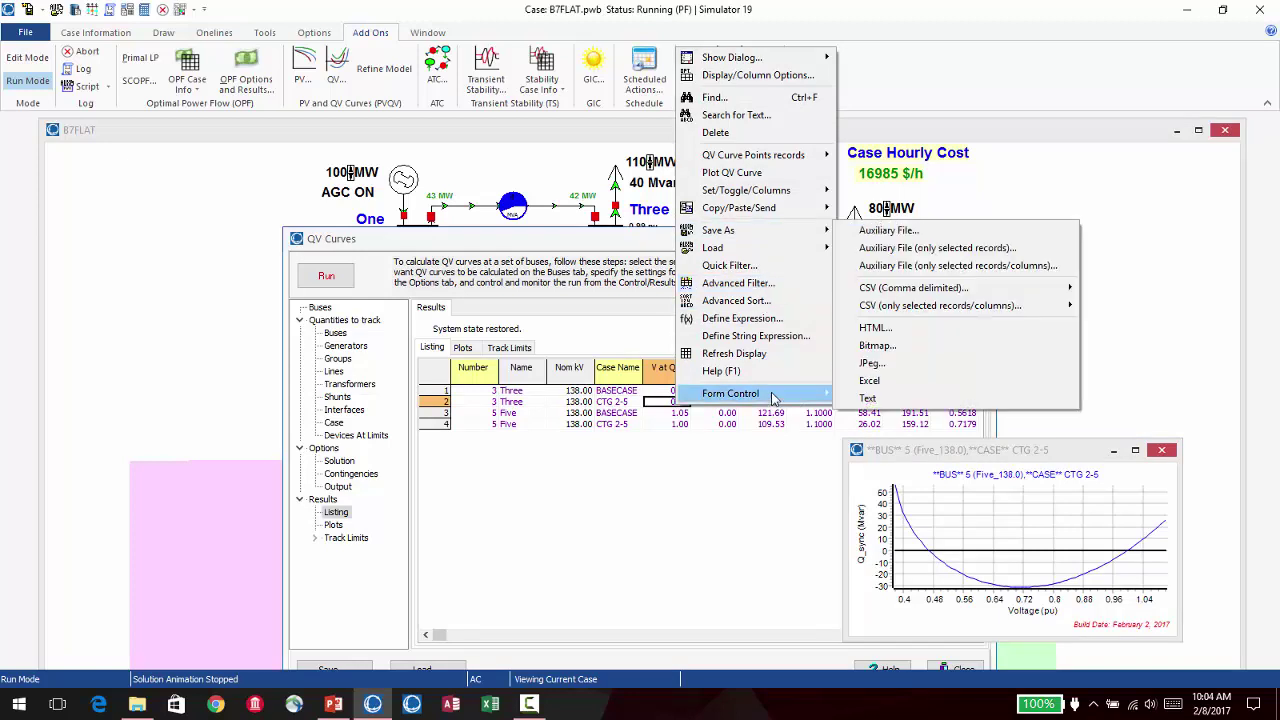
left_click(759, 175)
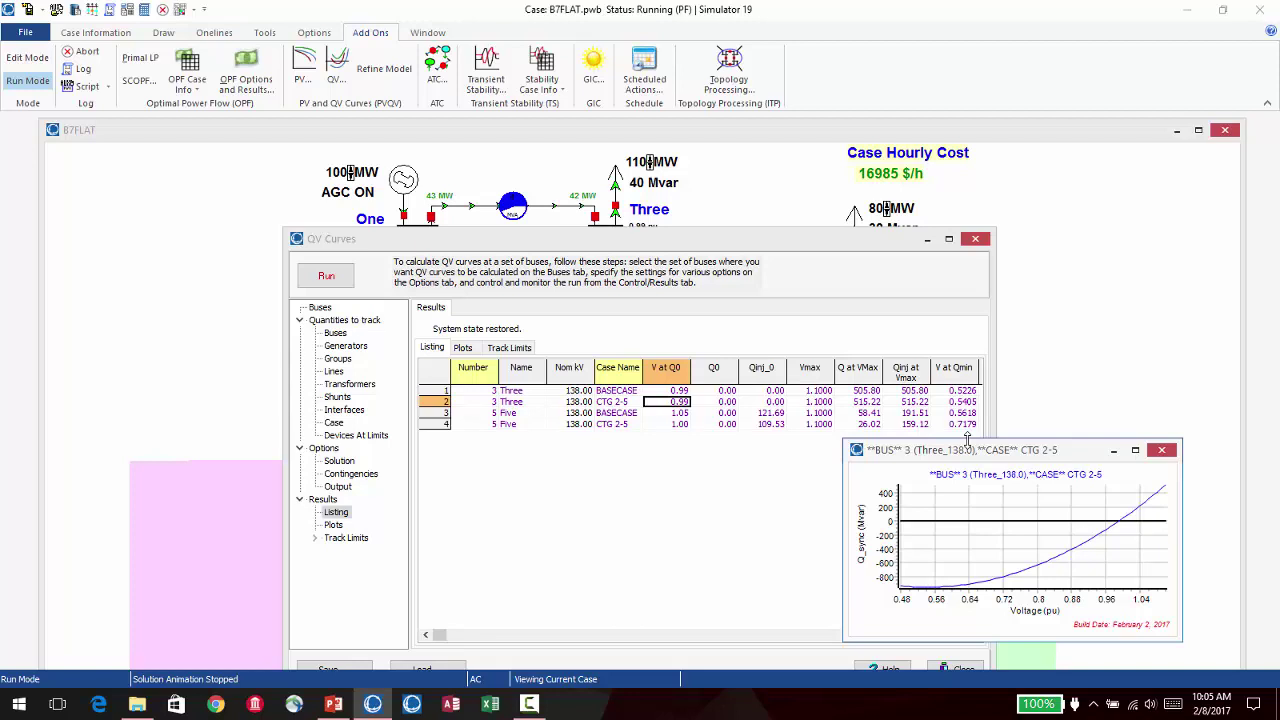
left_click(1162, 450)
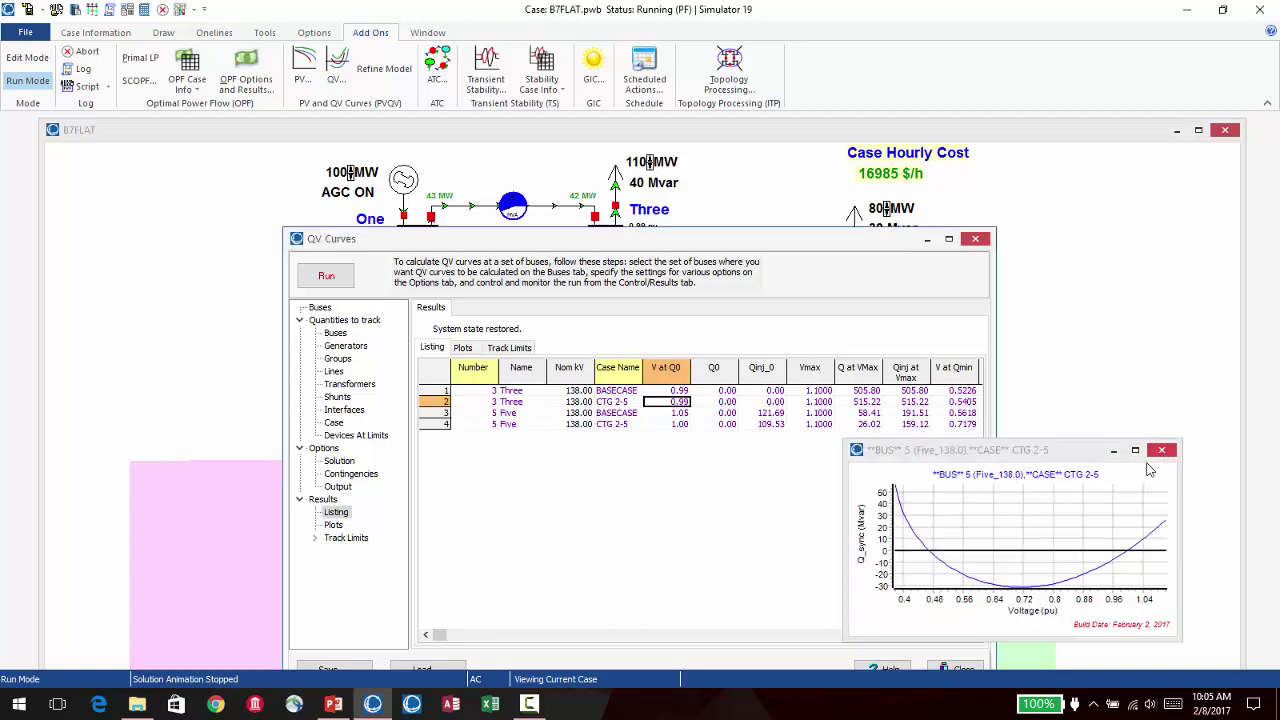